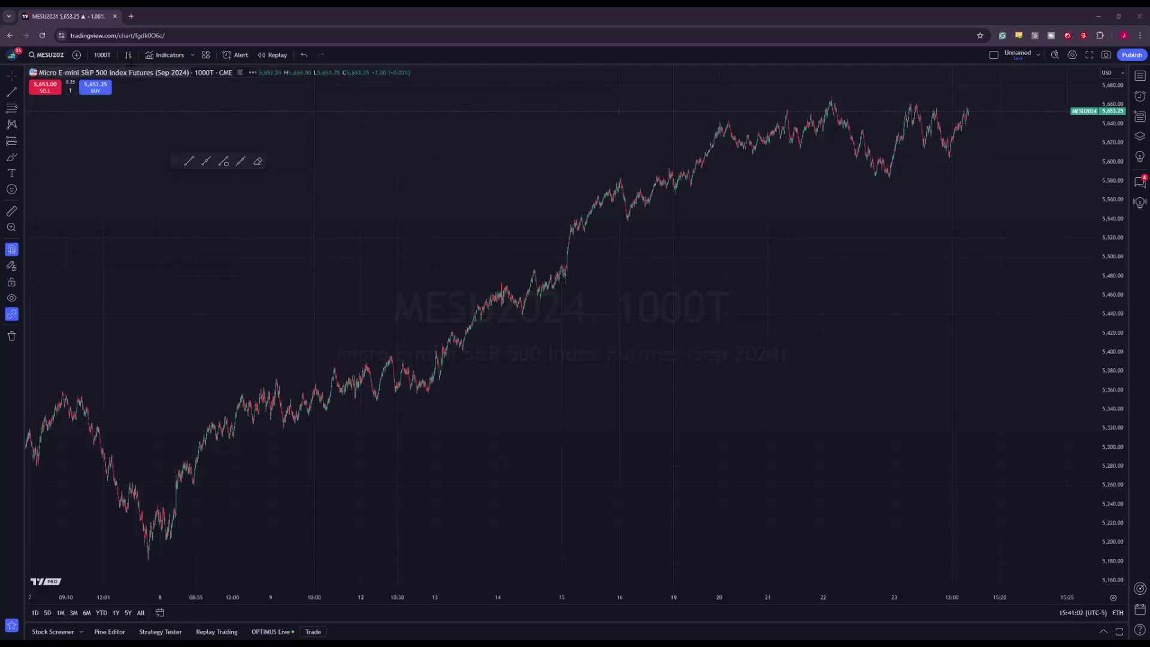
Step: Switch the MESU2024 chart style to Session volume profile
left_click(128, 54)
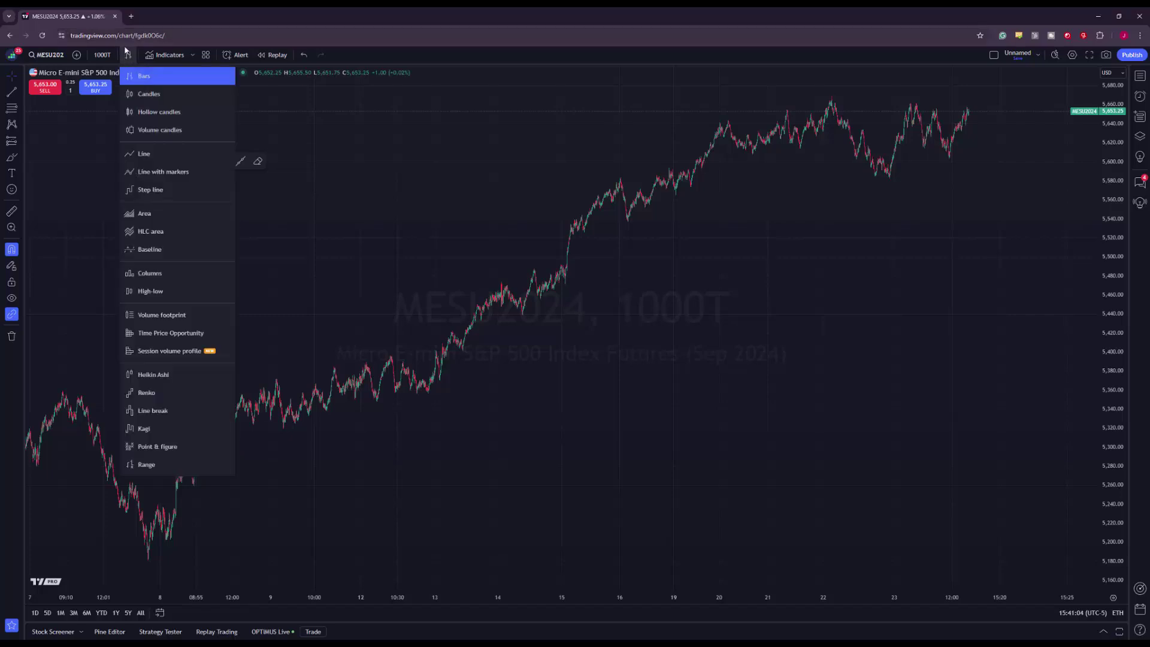
left_click(176, 356)
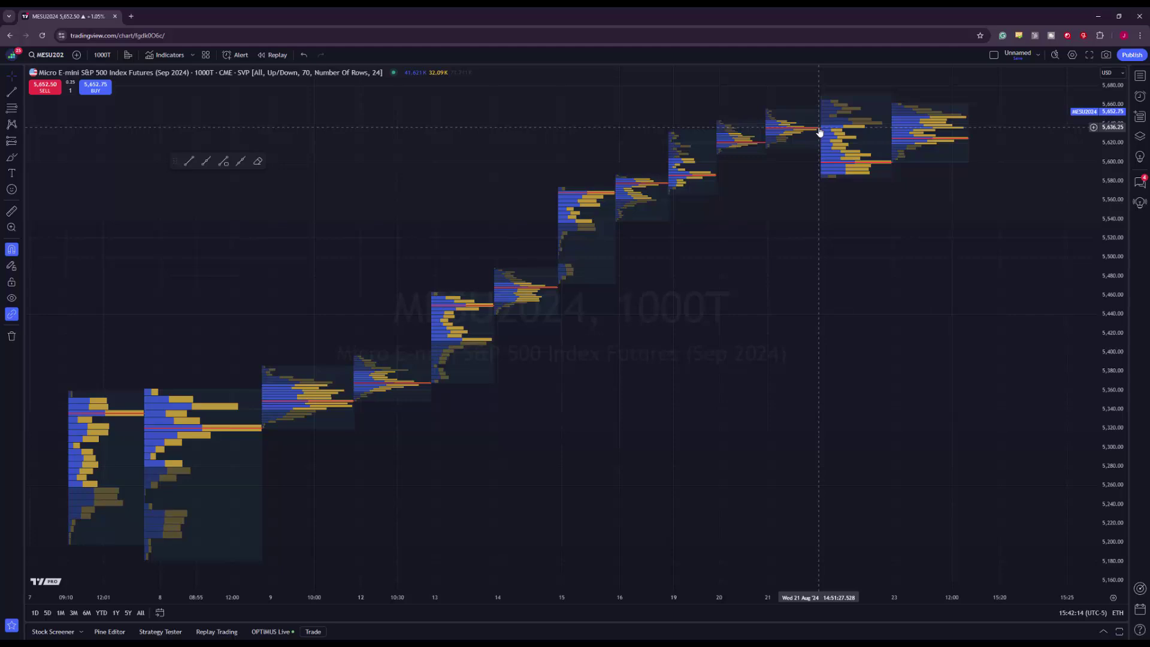
Step: In Chart settings' Symbol tab, enable volume Values and colour them white
right_click(731, 216)
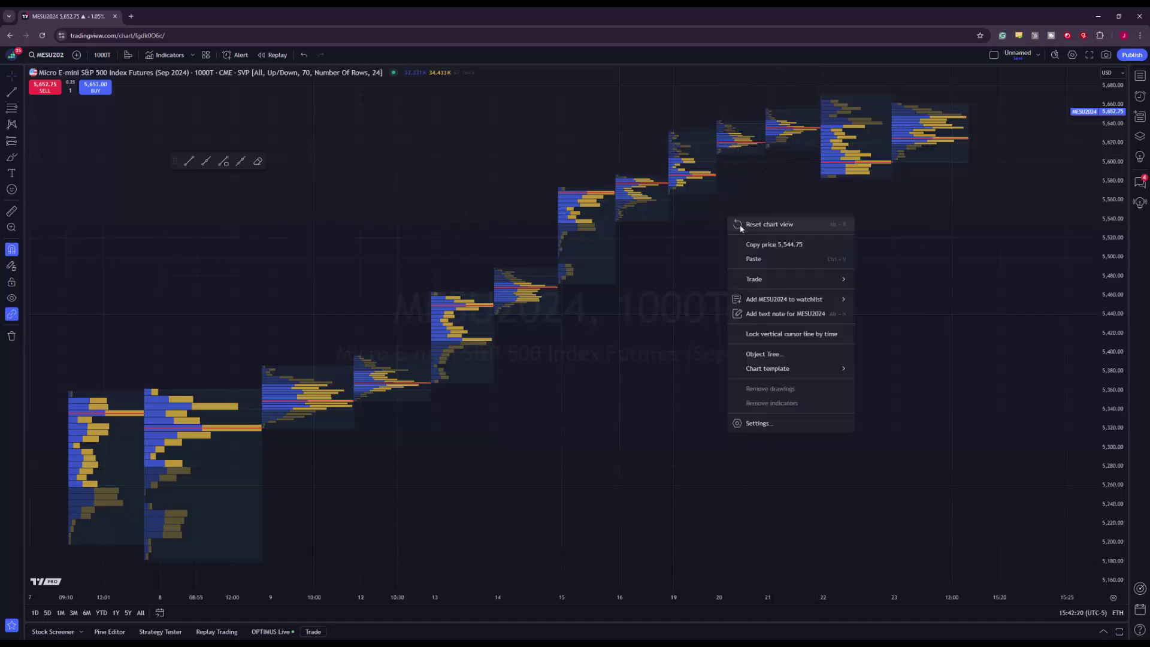
left_click(758, 422)
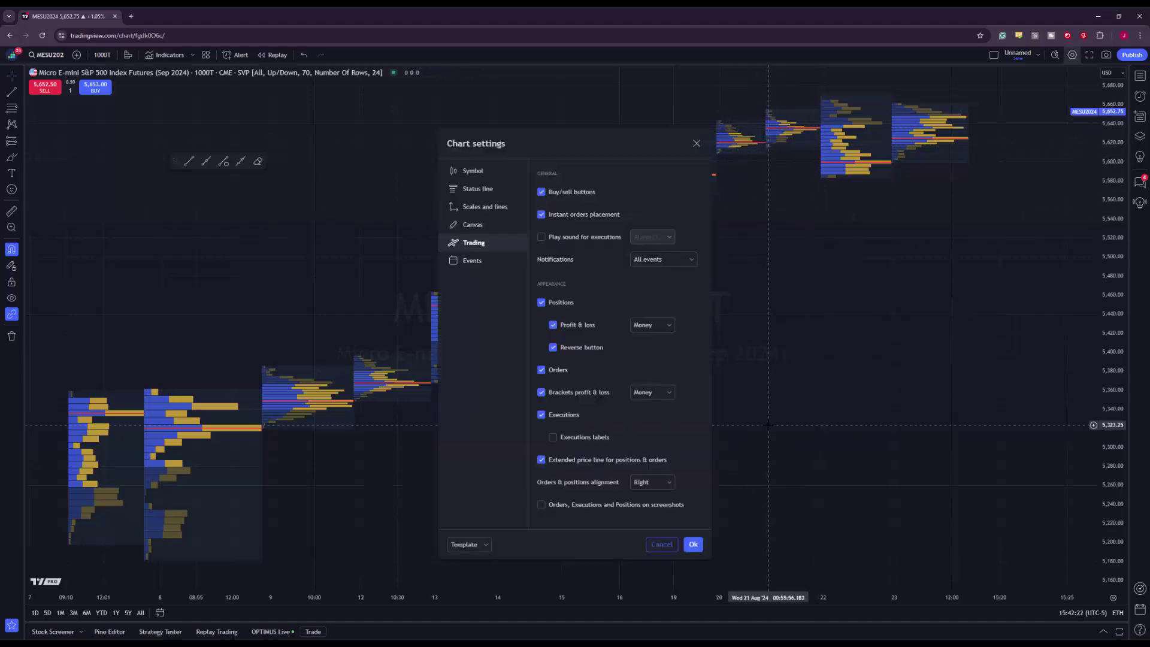
left_click(496, 170)
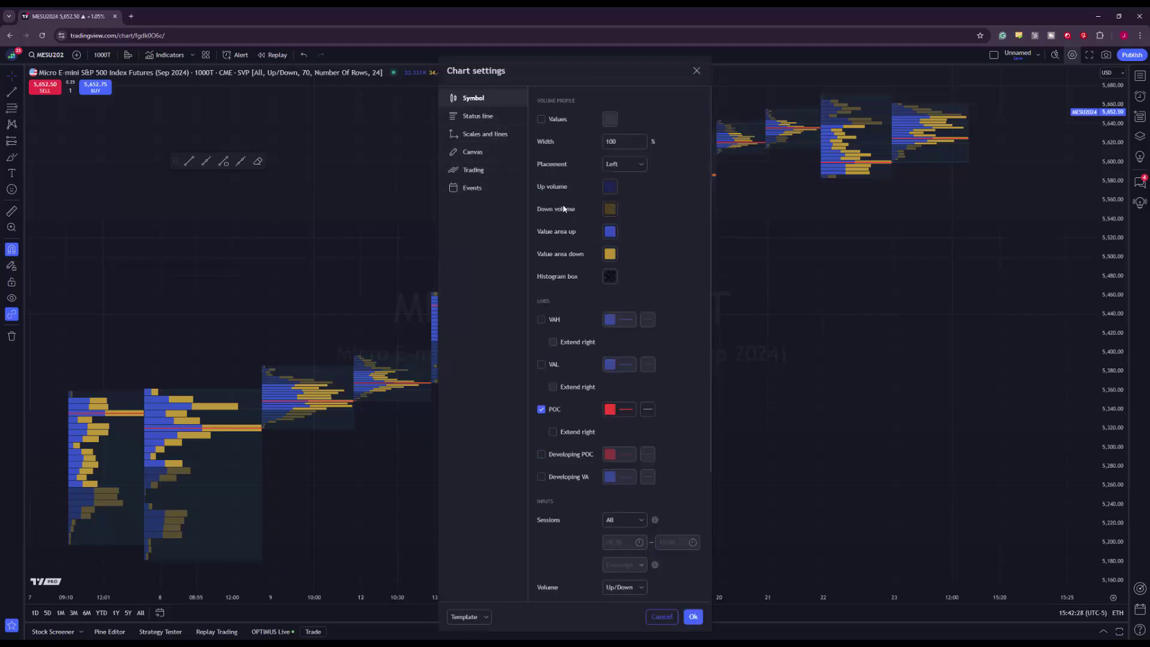
left_click(541, 120)
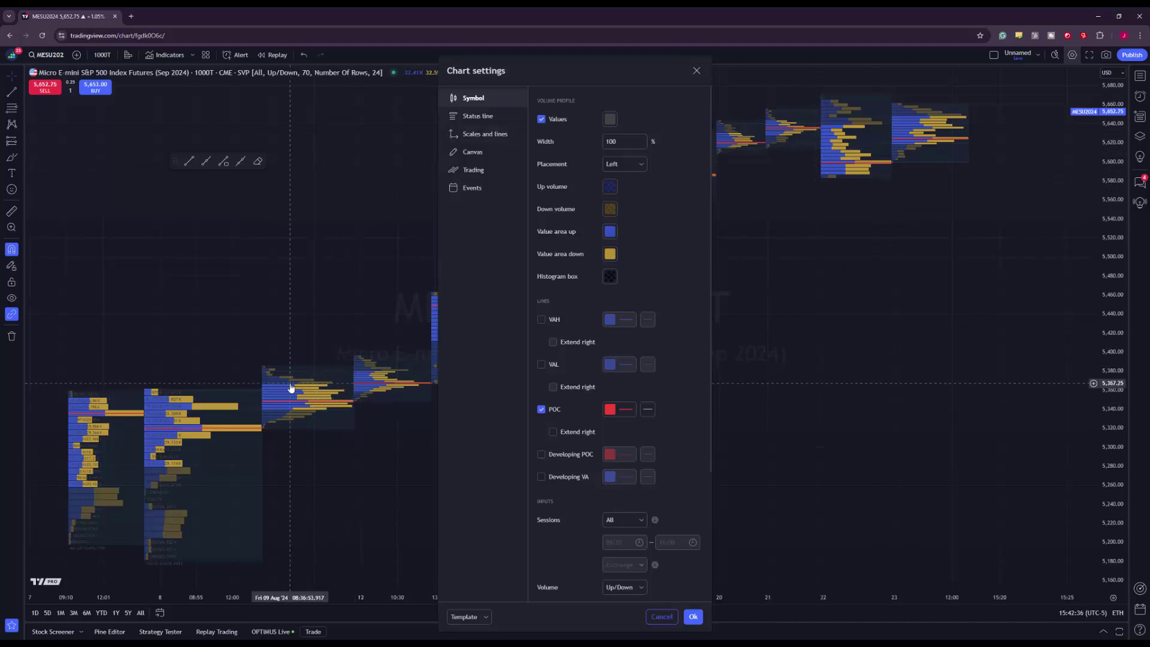
left_click(541, 119)
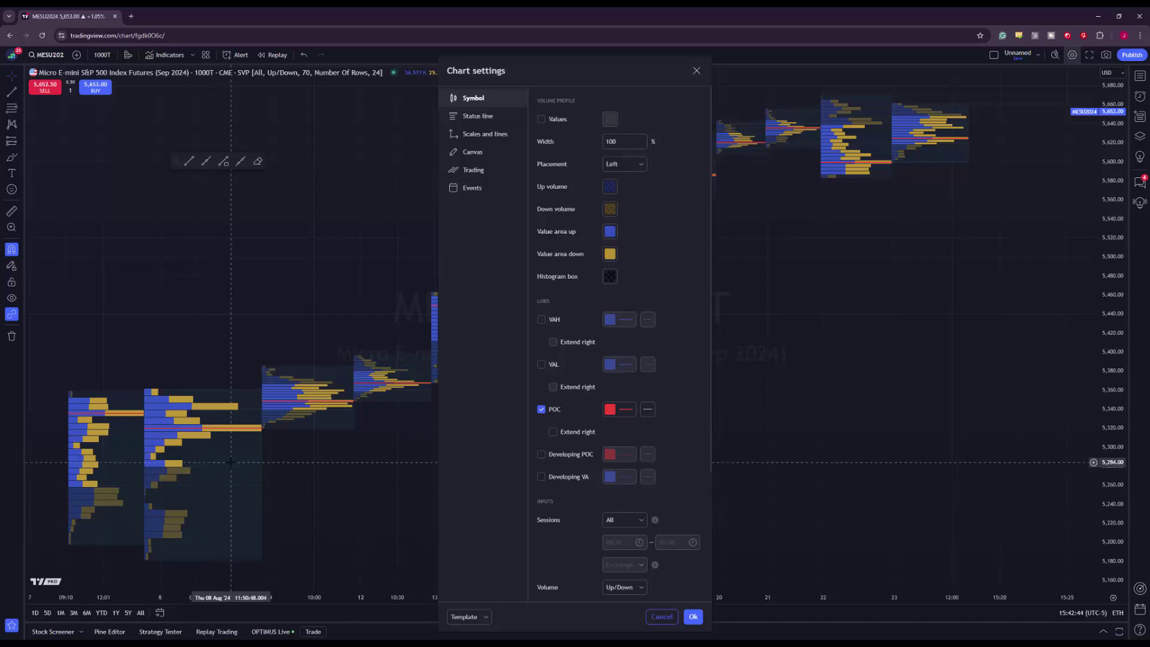
left_click(541, 120)
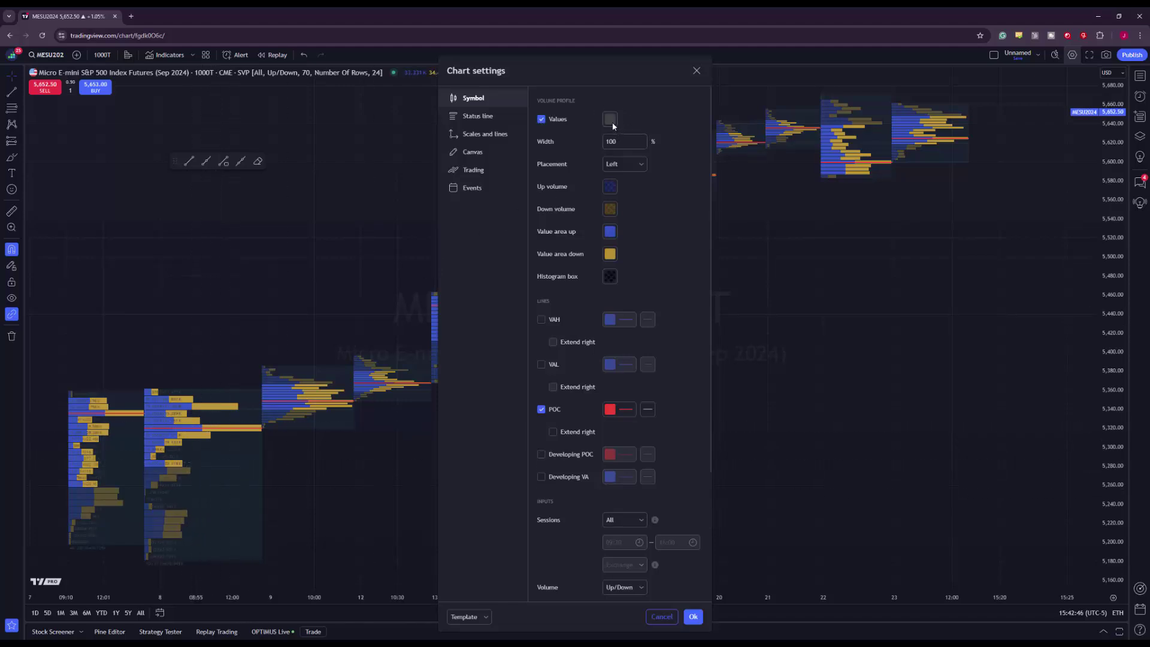
left_click(609, 118)
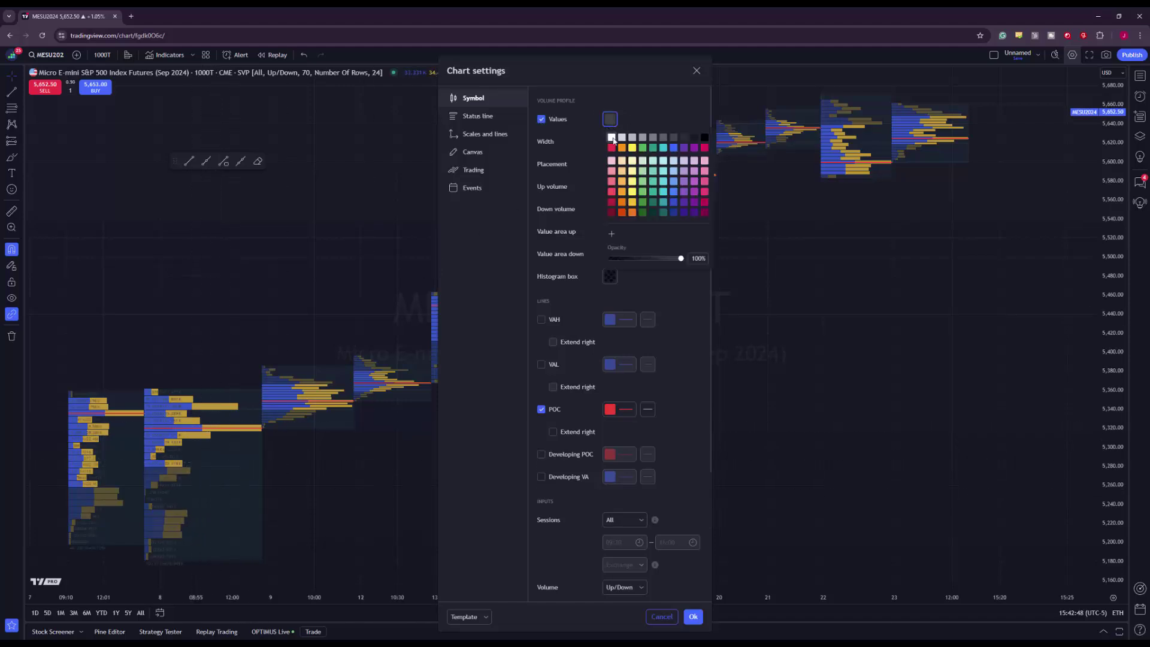
left_click(612, 138)
left_click_drag(314, 374, 275, 442)
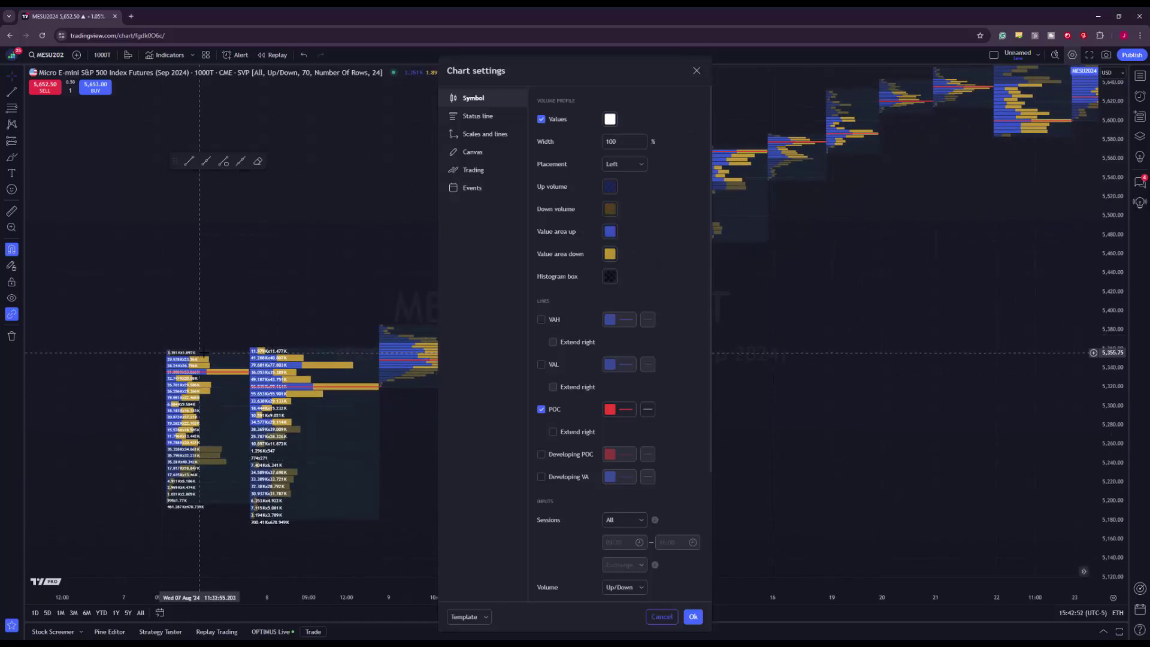
scroll(180, 364, "right", 3)
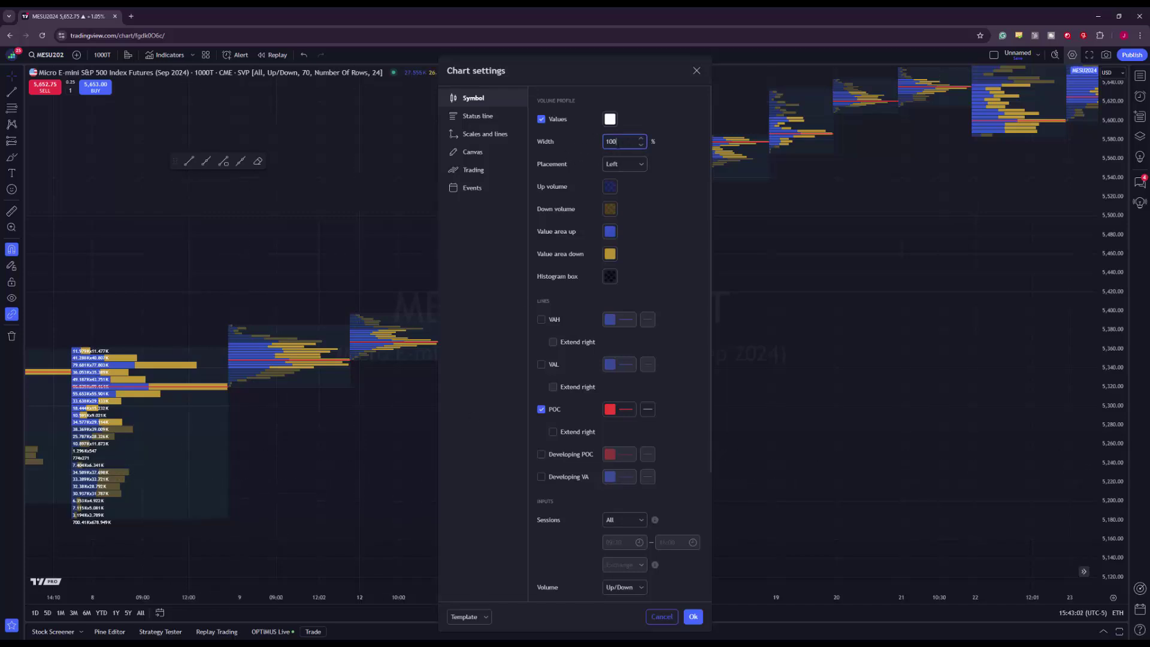
left_click(622, 162)
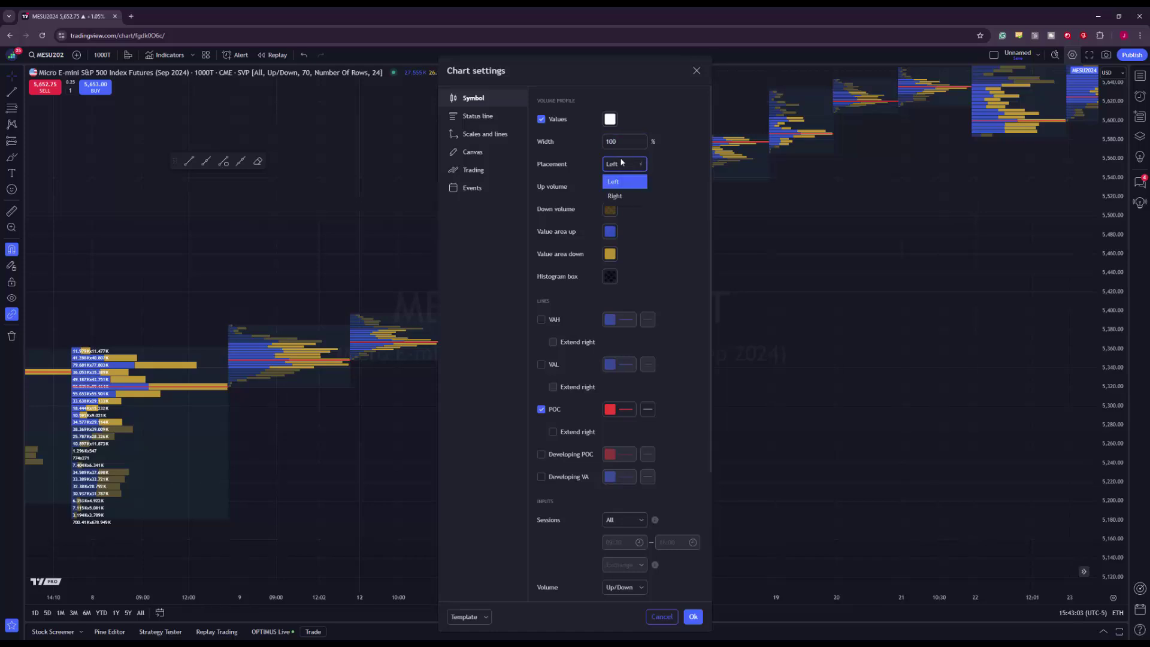
left_click(614, 195)
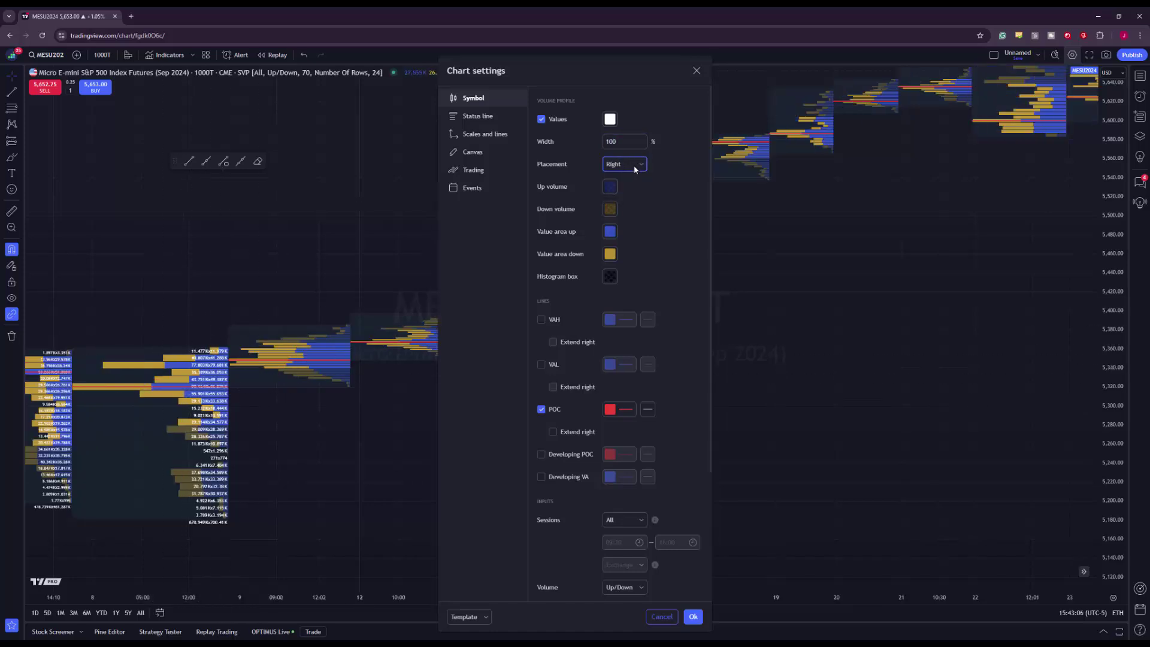
left_click(635, 169)
left_click(616, 180)
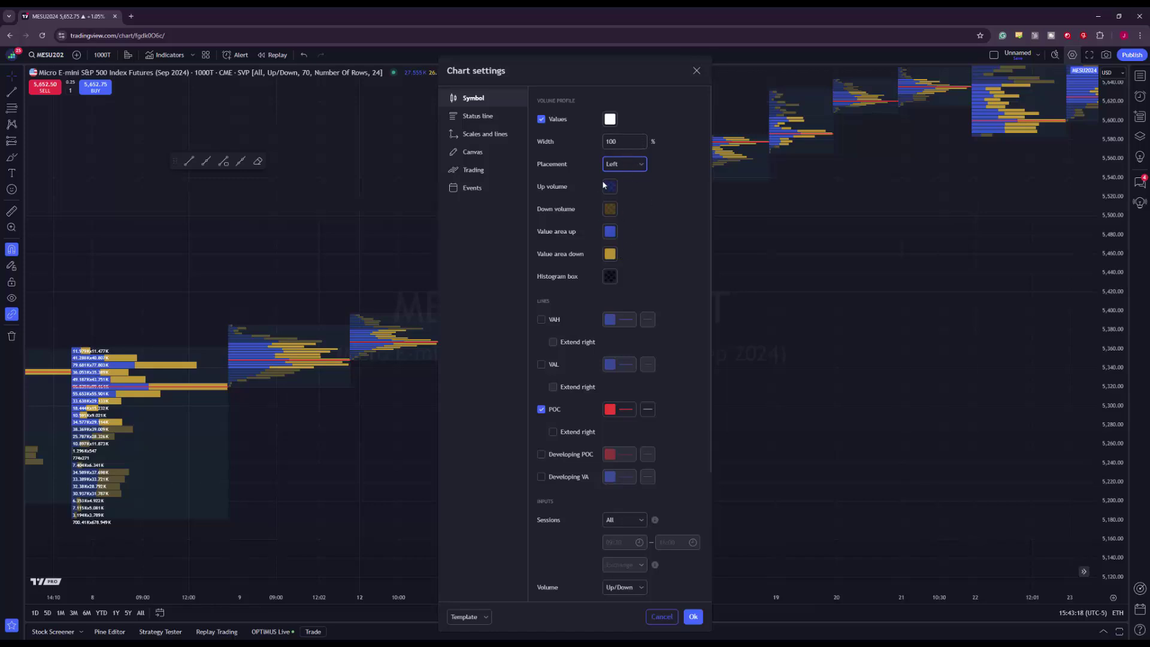
left_click(609, 187)
left_click(620, 193)
left_click(610, 186)
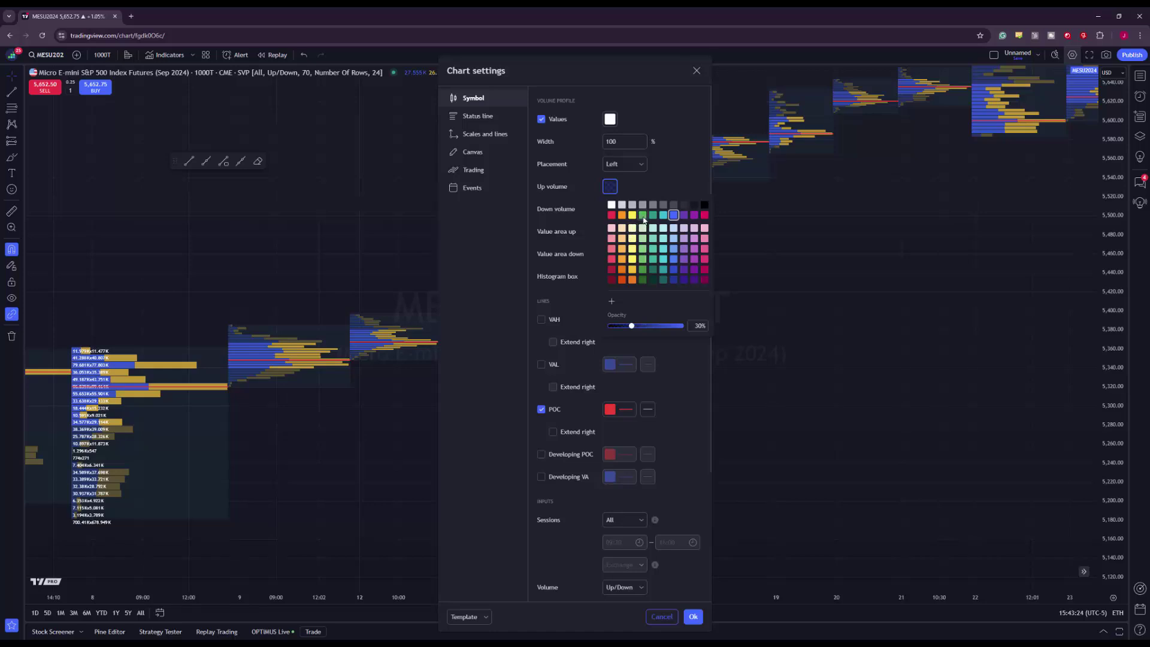
left_click(610, 186)
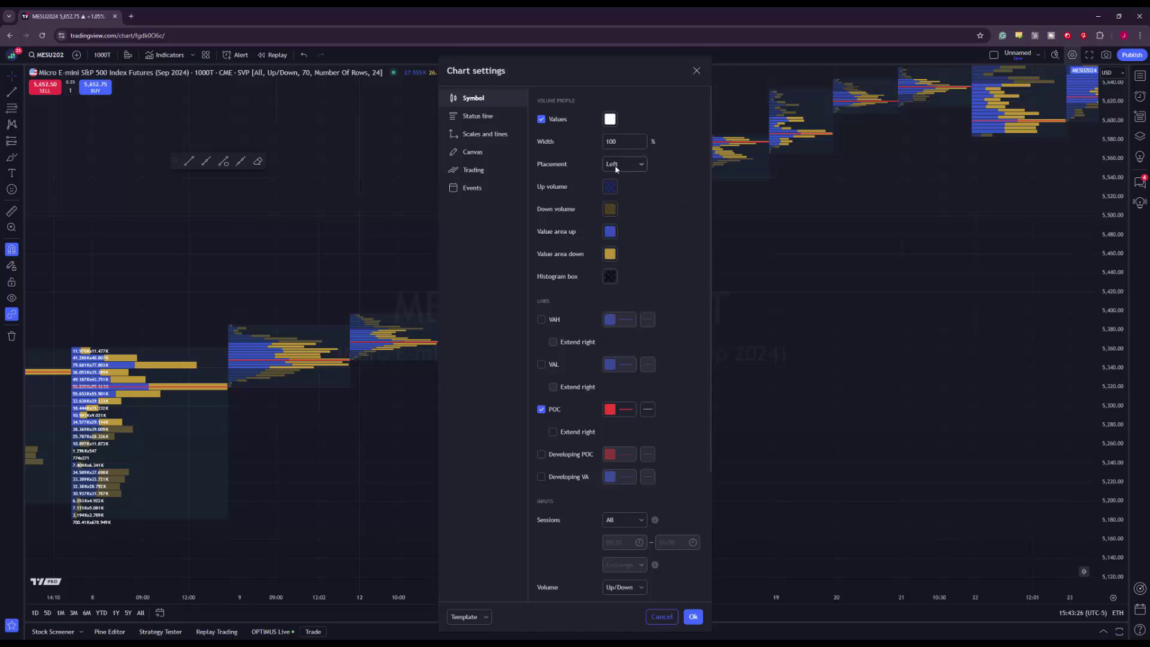
left_click(610, 186)
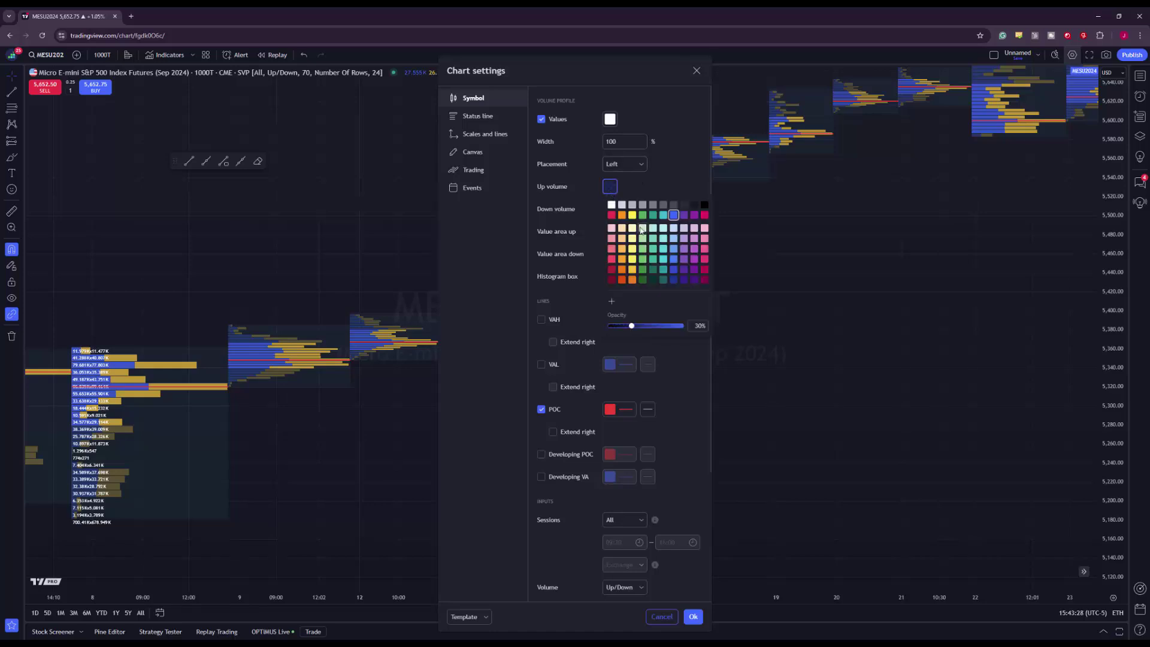
left_click(644, 186)
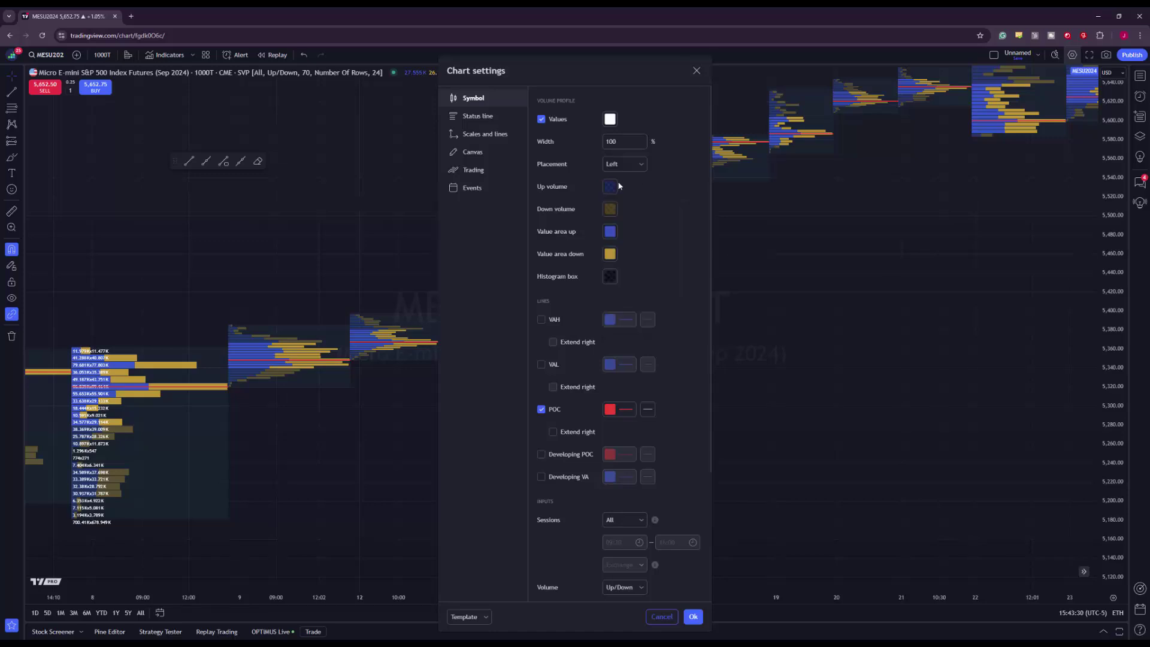
scroll(551, 284, "down", 1)
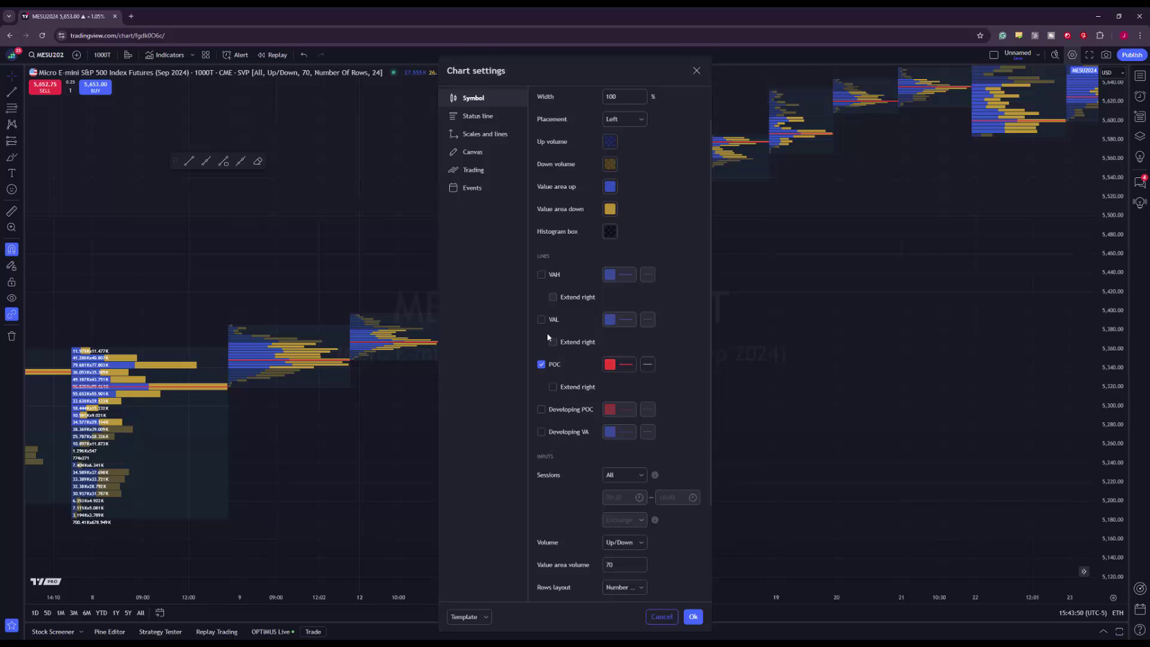
Step: Switch on the VAH and VAL lines on the session profiles
left_click(542, 275)
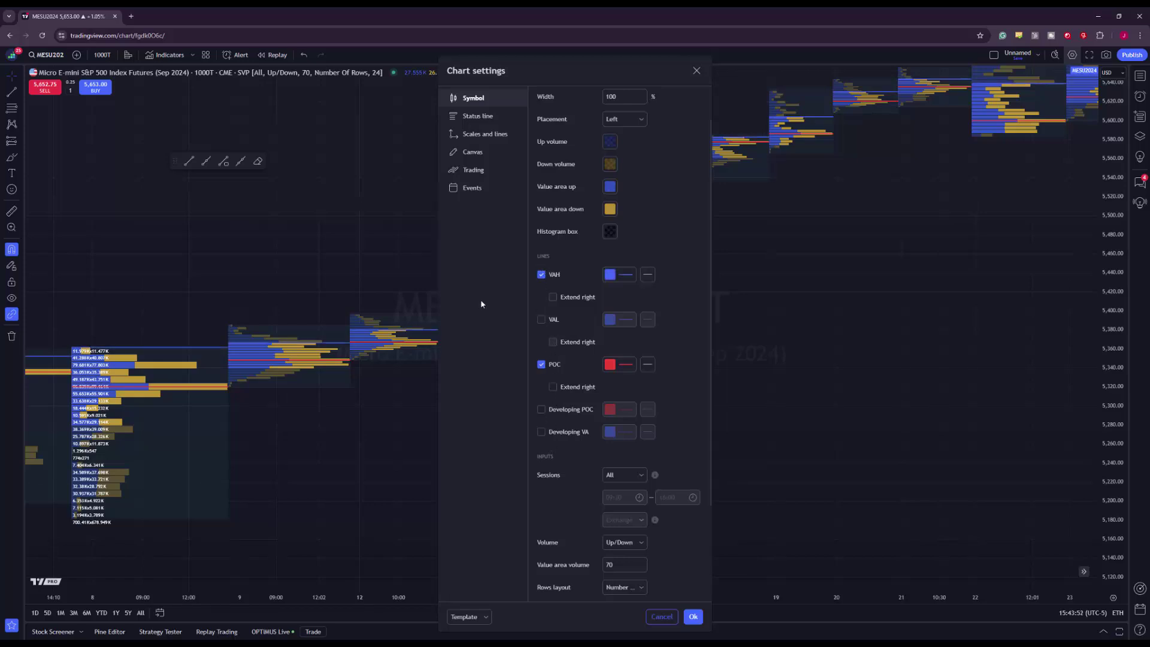
left_click_drag(380, 390, 244, 324)
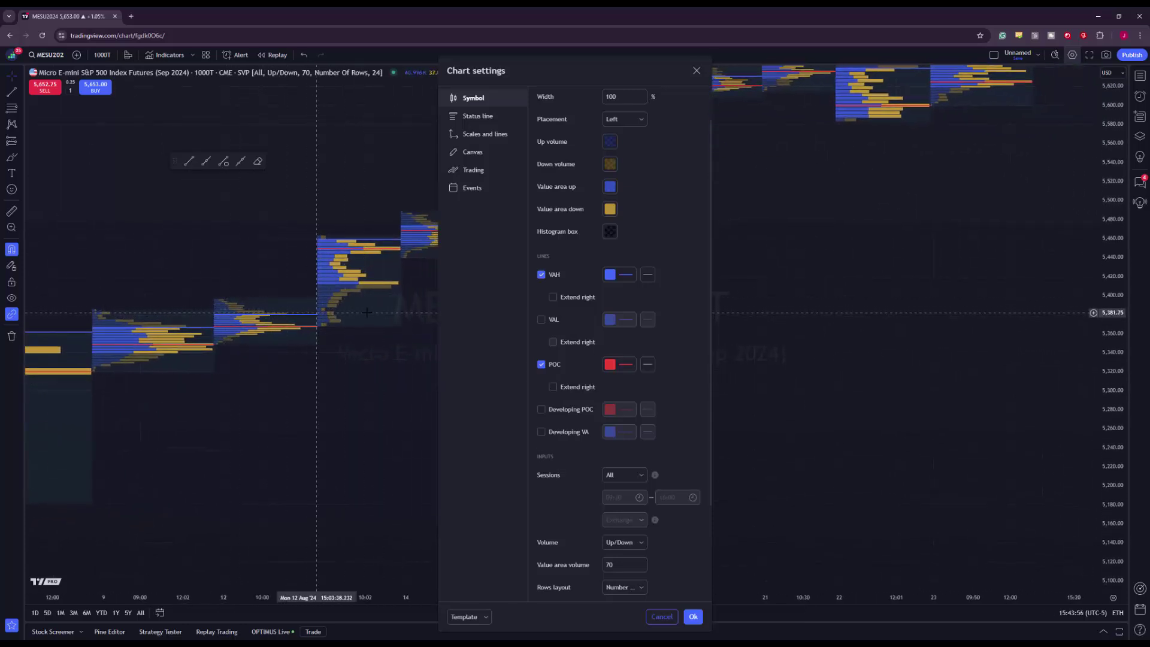
left_click(541, 319)
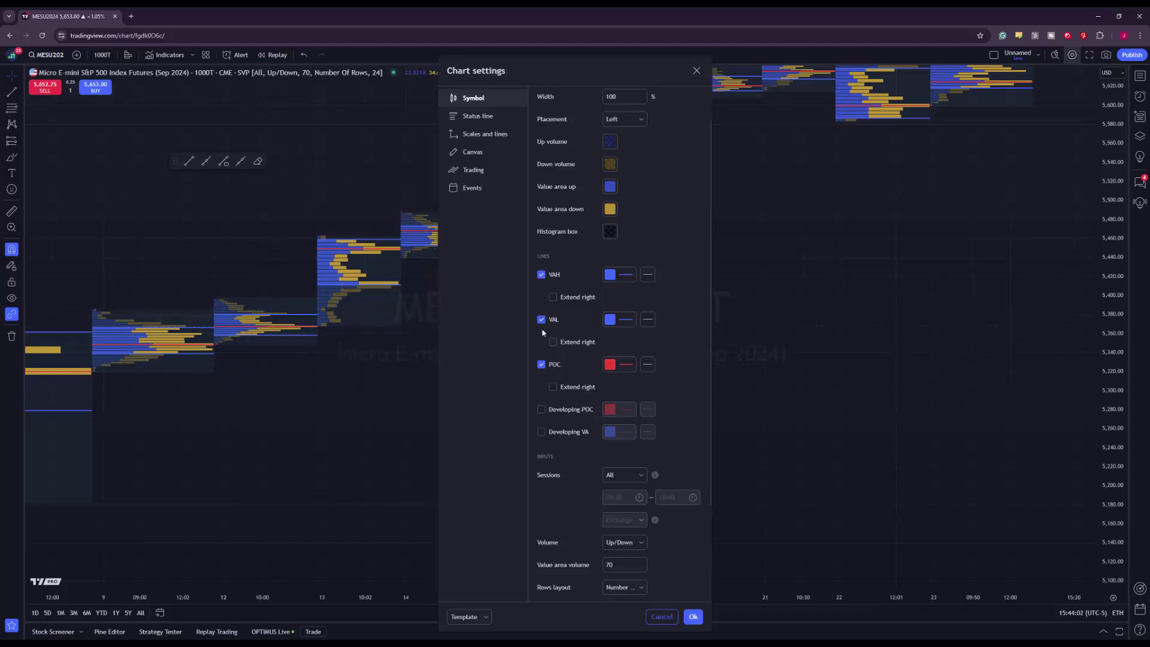
left_click(552, 297)
scroll(382, 352, "up", 1)
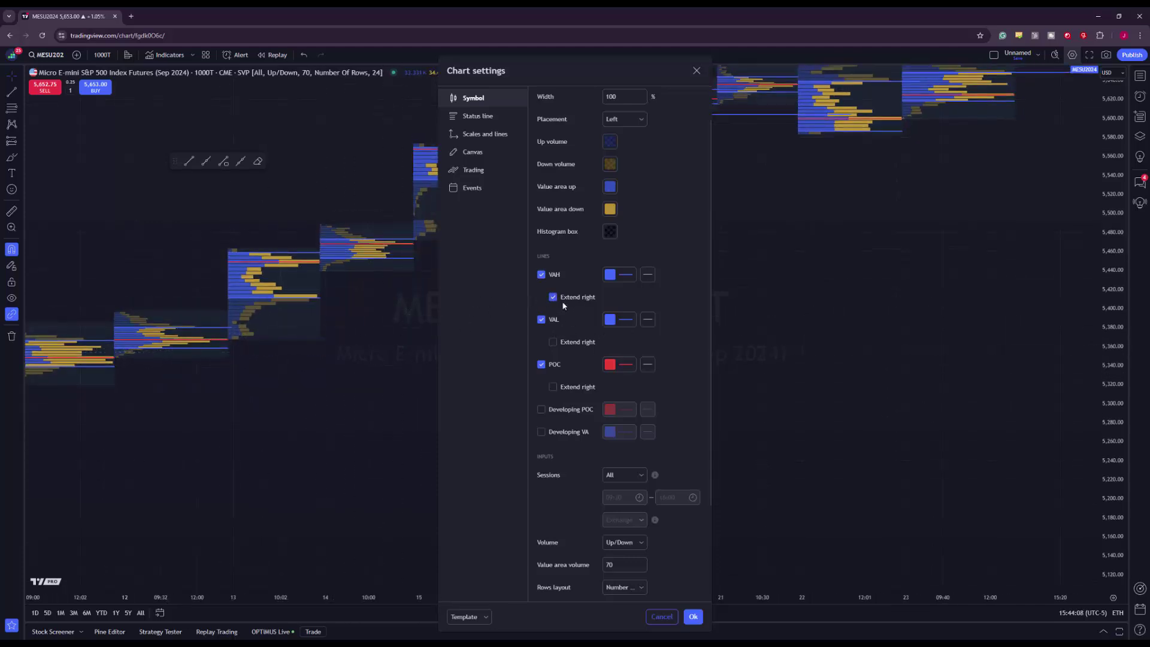
Step: Try Dashed and Dotted styles for the VAH line, then restore it to solid
left_click(634, 276)
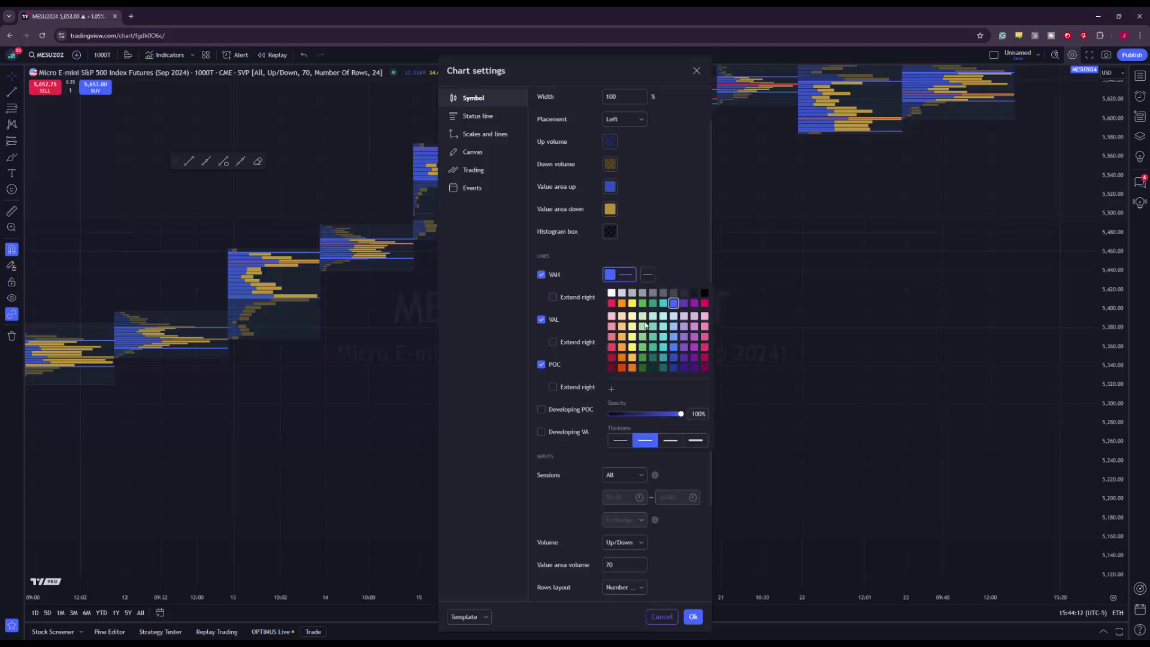
left_click(655, 274)
left_click(646, 276)
left_click(660, 307)
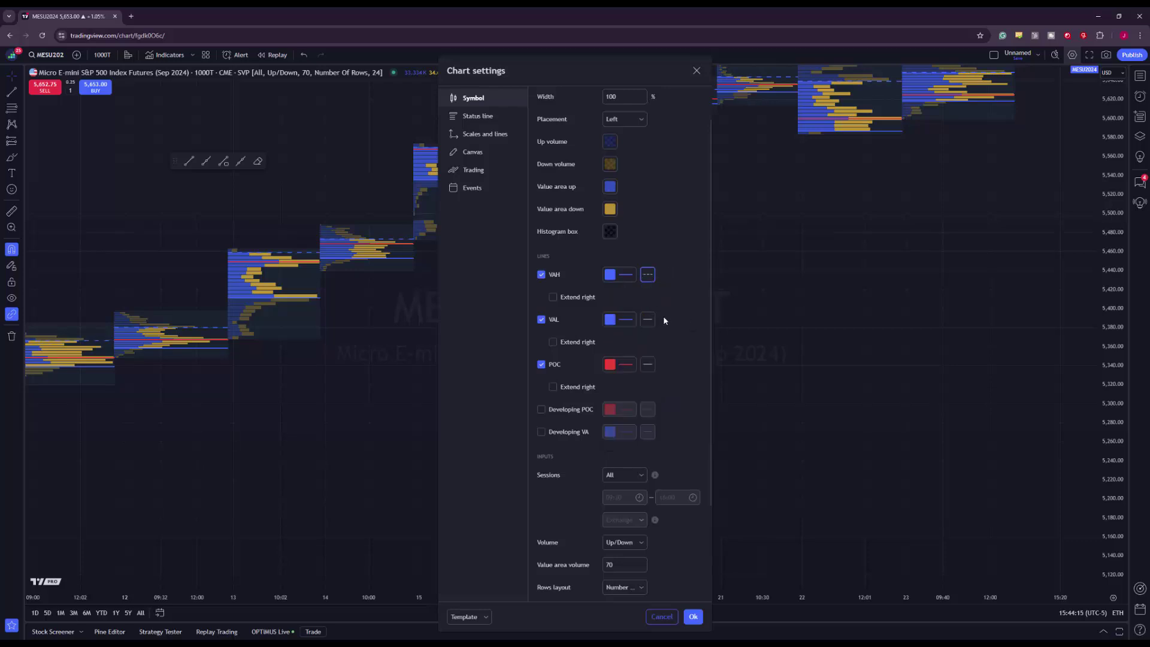
left_click(648, 276)
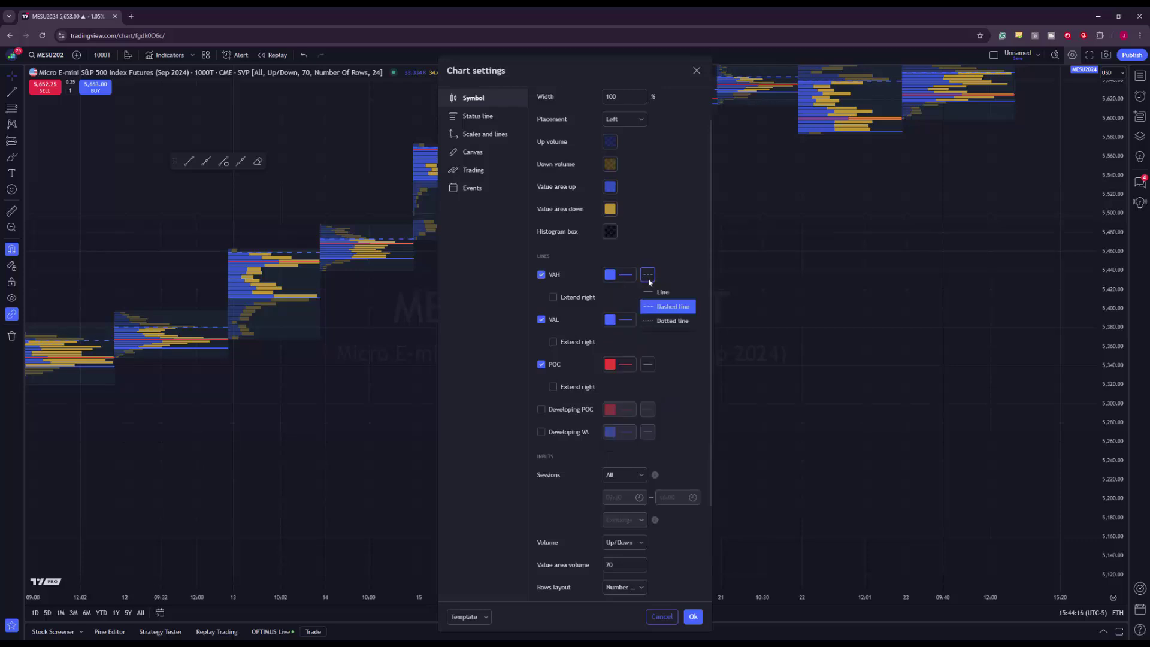
left_click(670, 322)
left_click(648, 275)
left_click(658, 292)
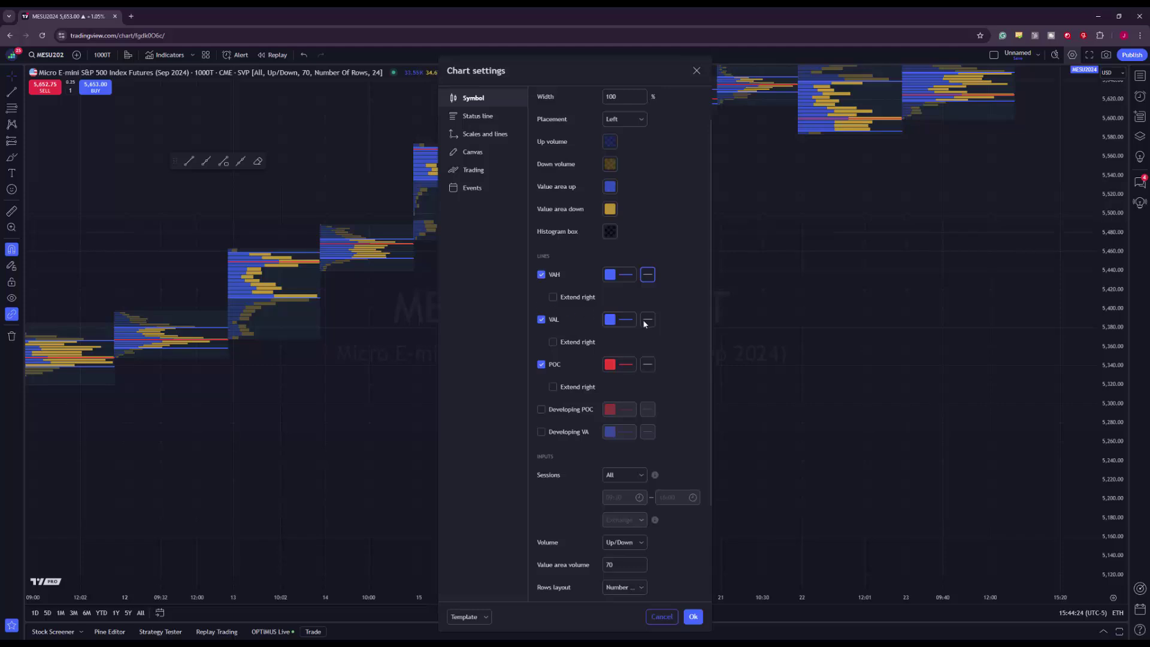
Step: Leave VAL style and POC colour unchanged, with POC Extend right toggled back off
left_click(646, 320)
left_click(530, 360)
left_click(607, 365)
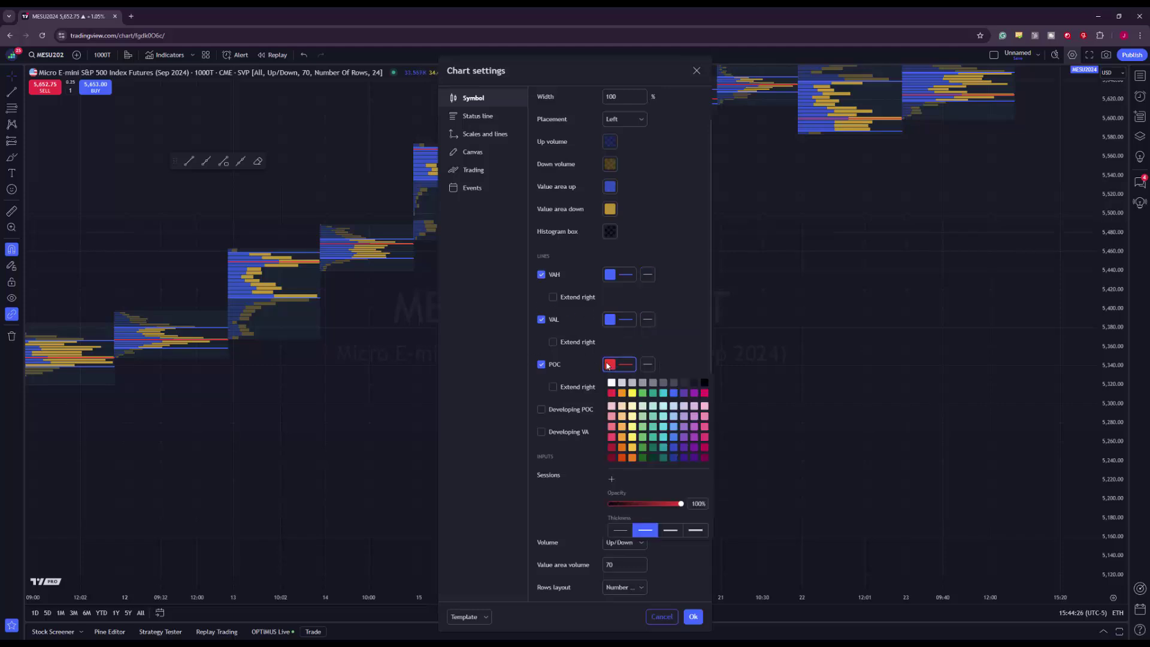
left_click(517, 392)
left_click(553, 387)
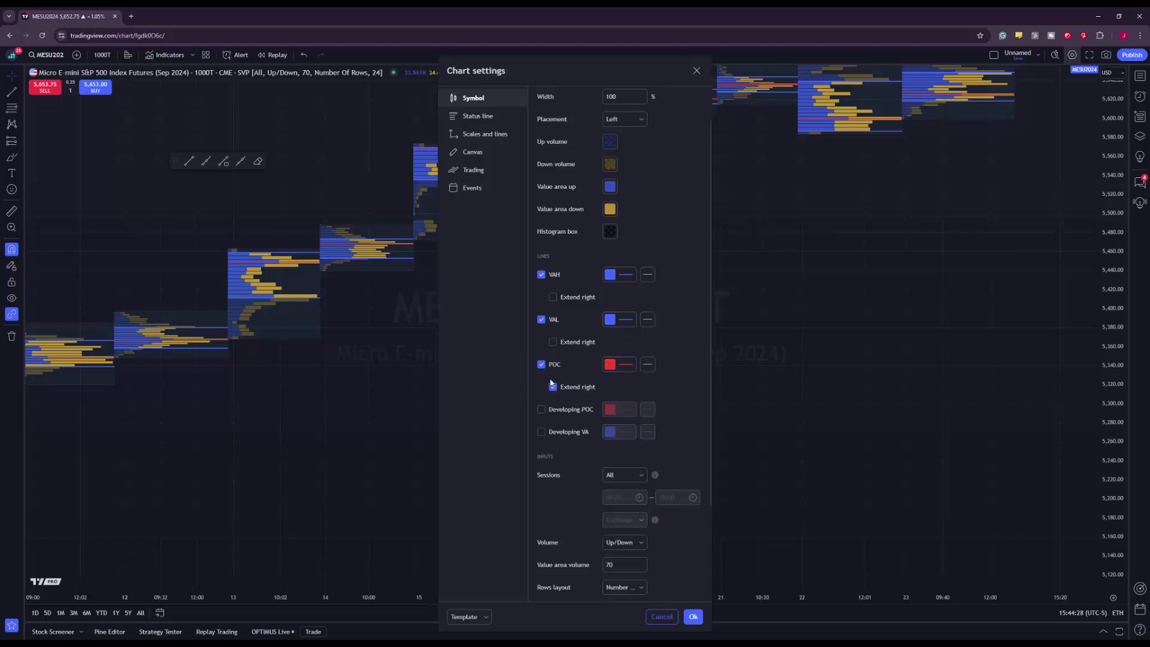
left_click(553, 386)
Step: Set the profile's Sessions option to Each (pre-market, market, post-market)
scroll(539, 415, "down", 3)
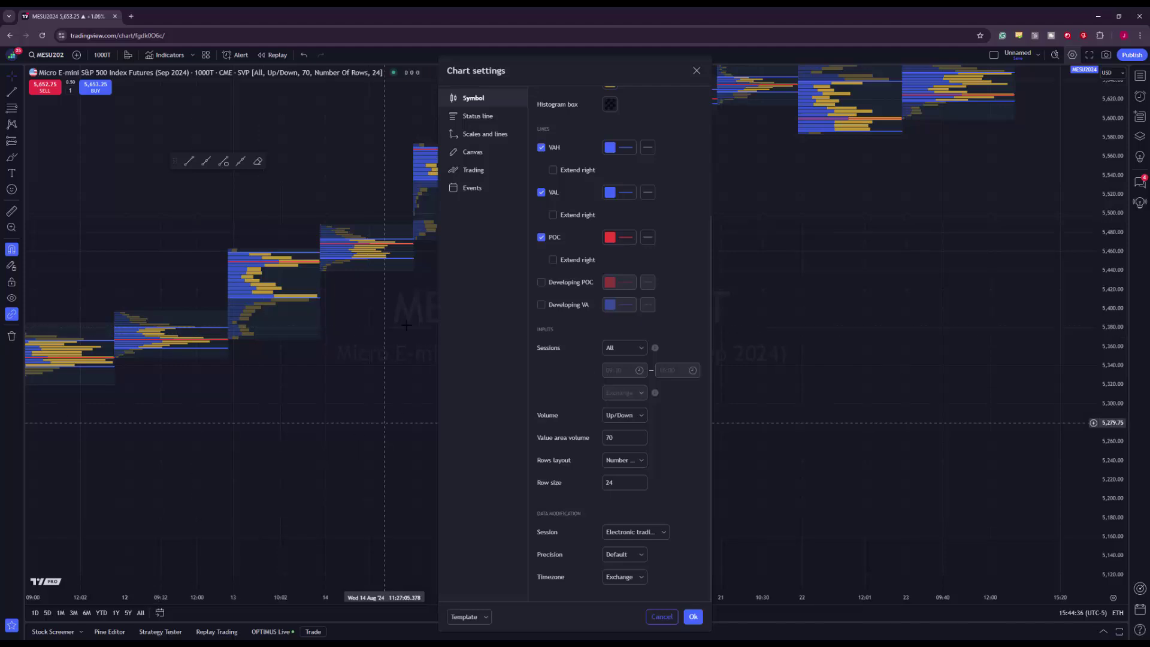
left_click(642, 354)
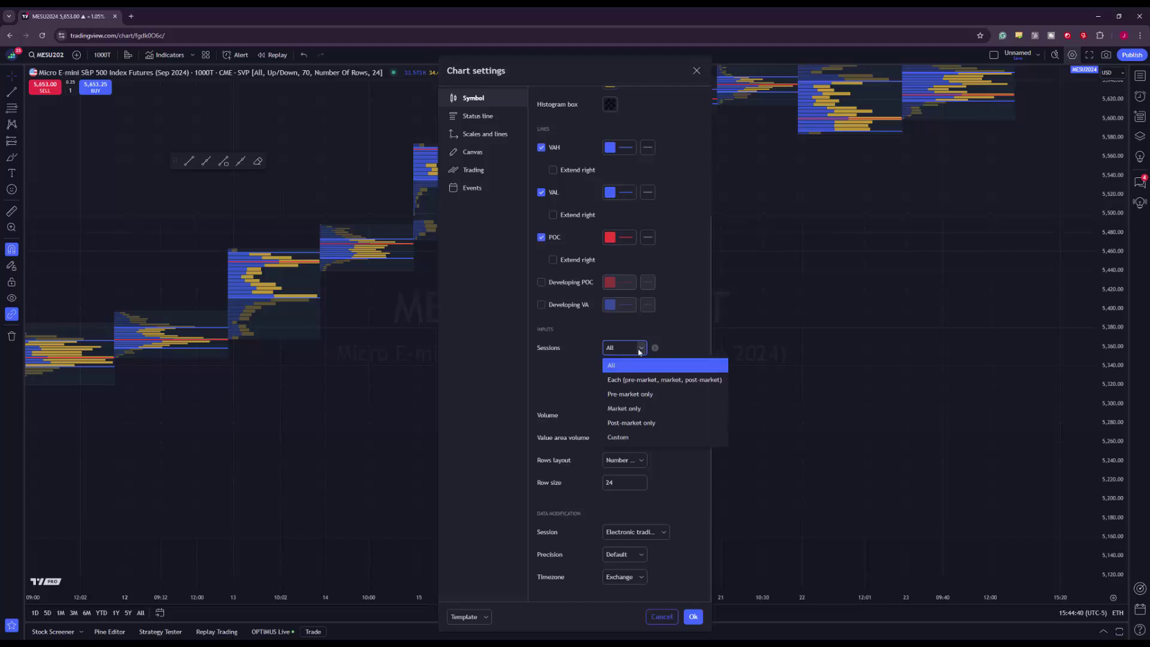
left_click(655, 339)
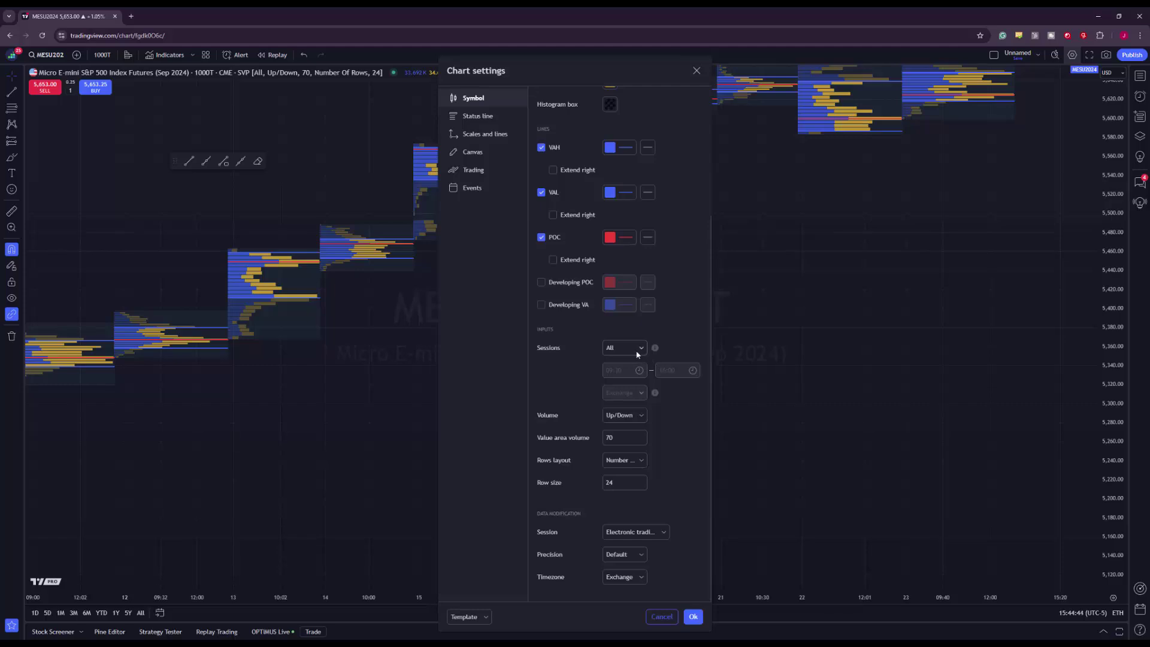
left_click(642, 348)
left_click(643, 348)
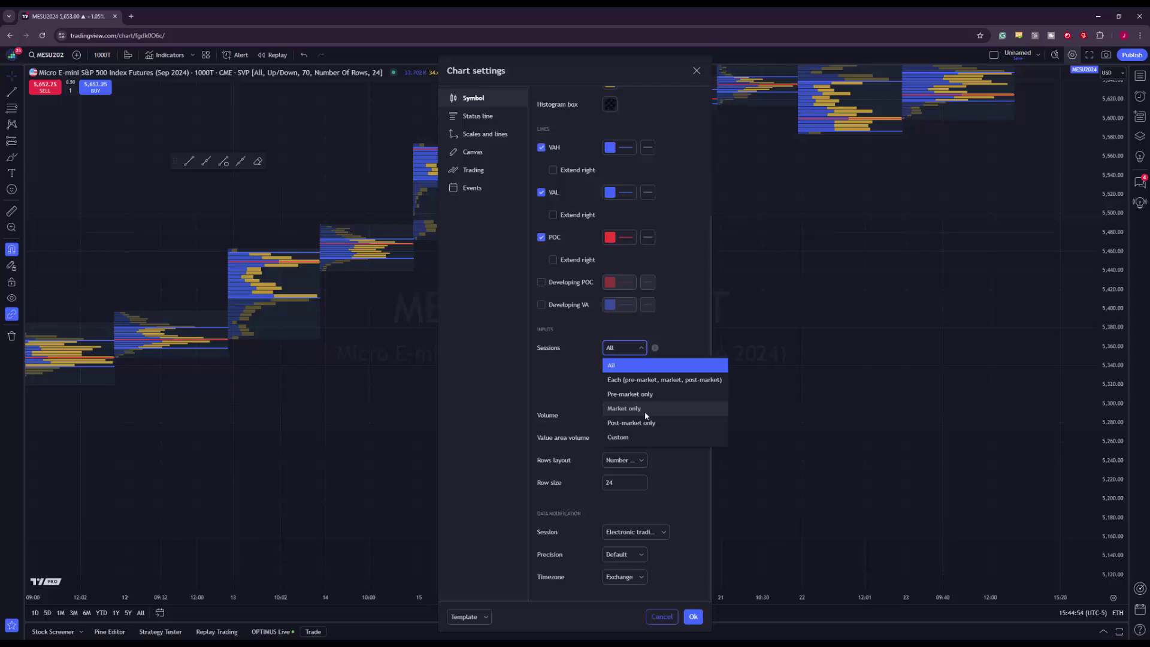
left_click(682, 380)
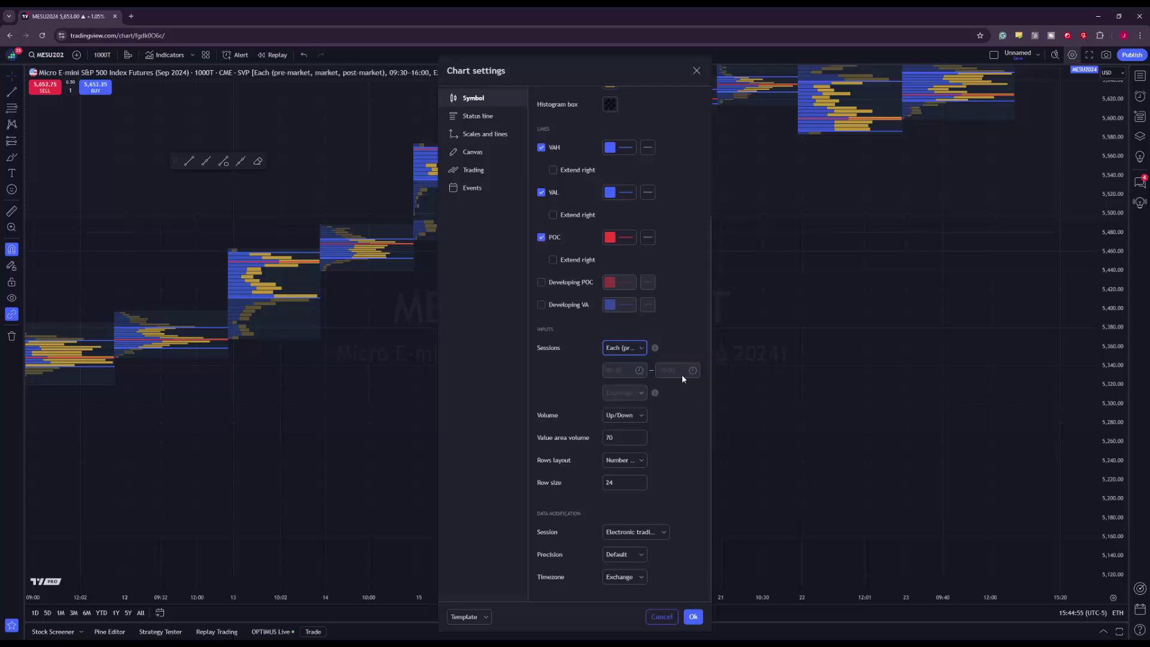
Step: Recheck the Sessions dropdown, keeping Each selected
left_click(640, 353)
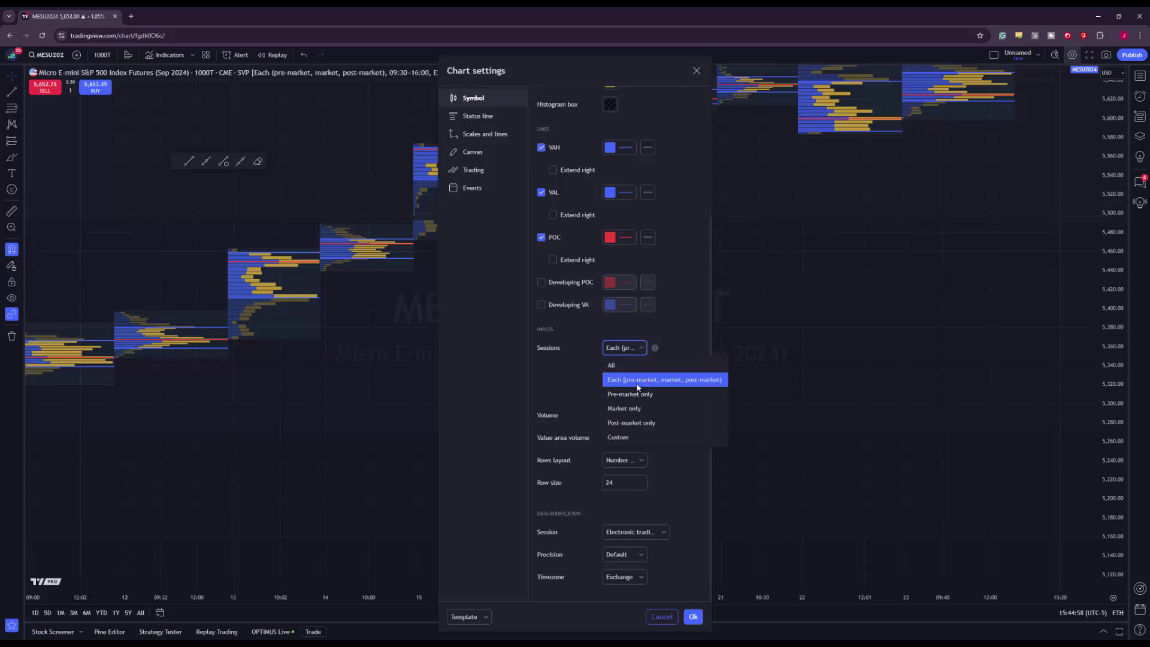
left_click(630, 348)
left_click(630, 347)
left_click(635, 351)
left_click(639, 348)
left_click(660, 348)
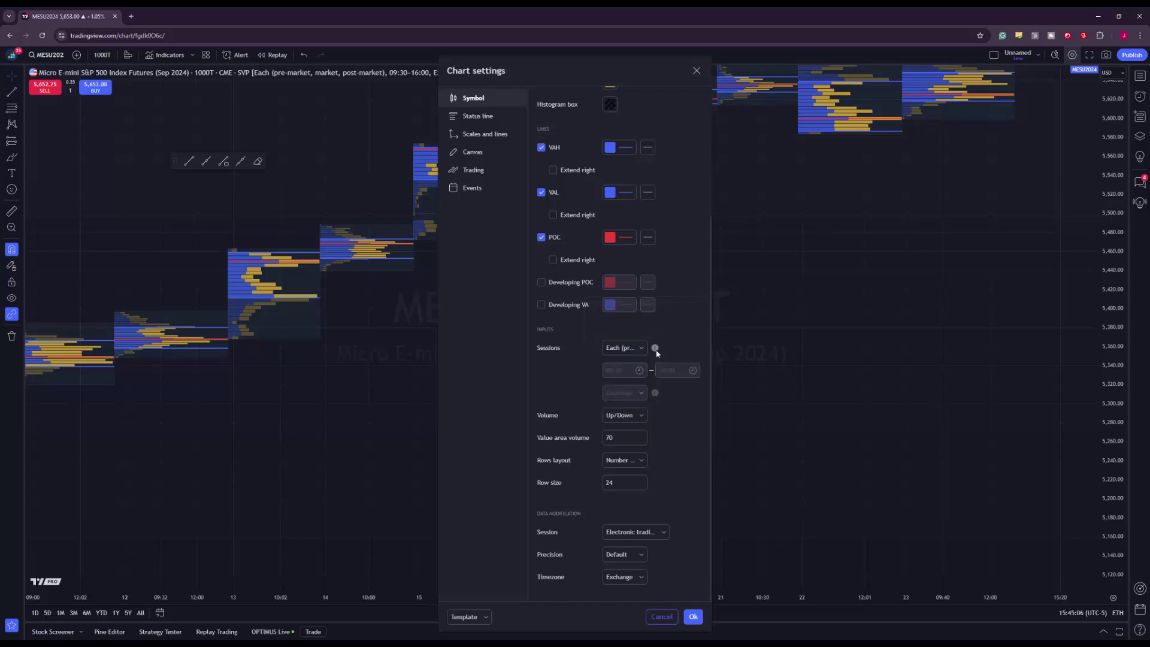
mouse_move(657, 352)
left_click(623, 348)
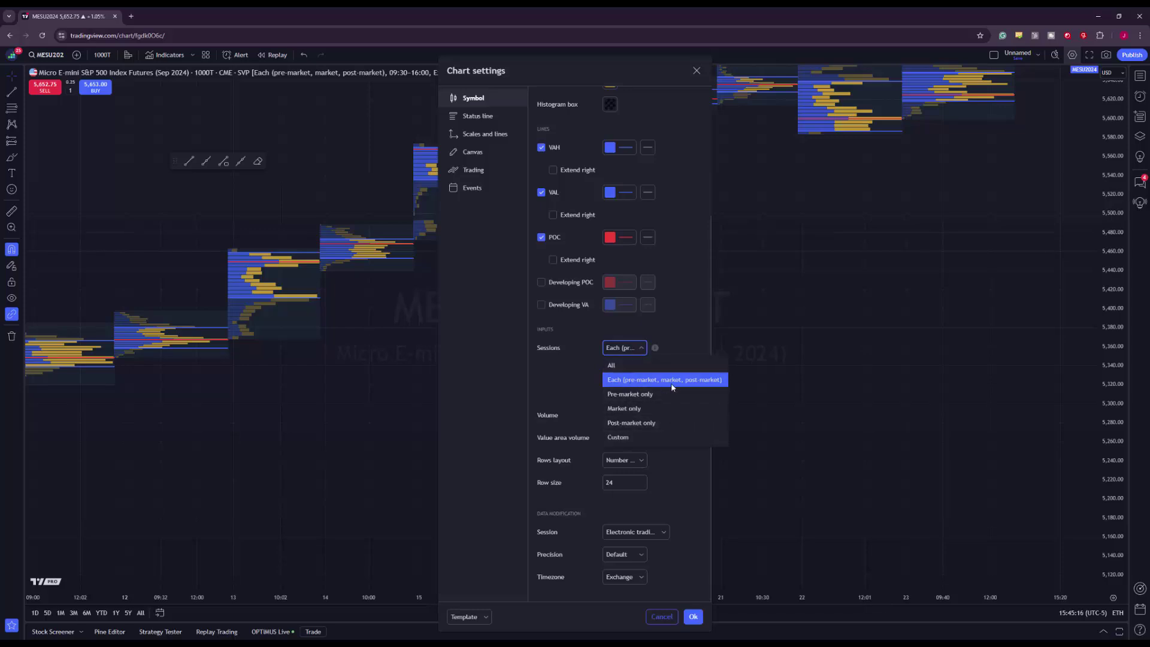
Step: Try a Custom session of 09:30–16:00 in the Exchange timezone
left_click(630, 436)
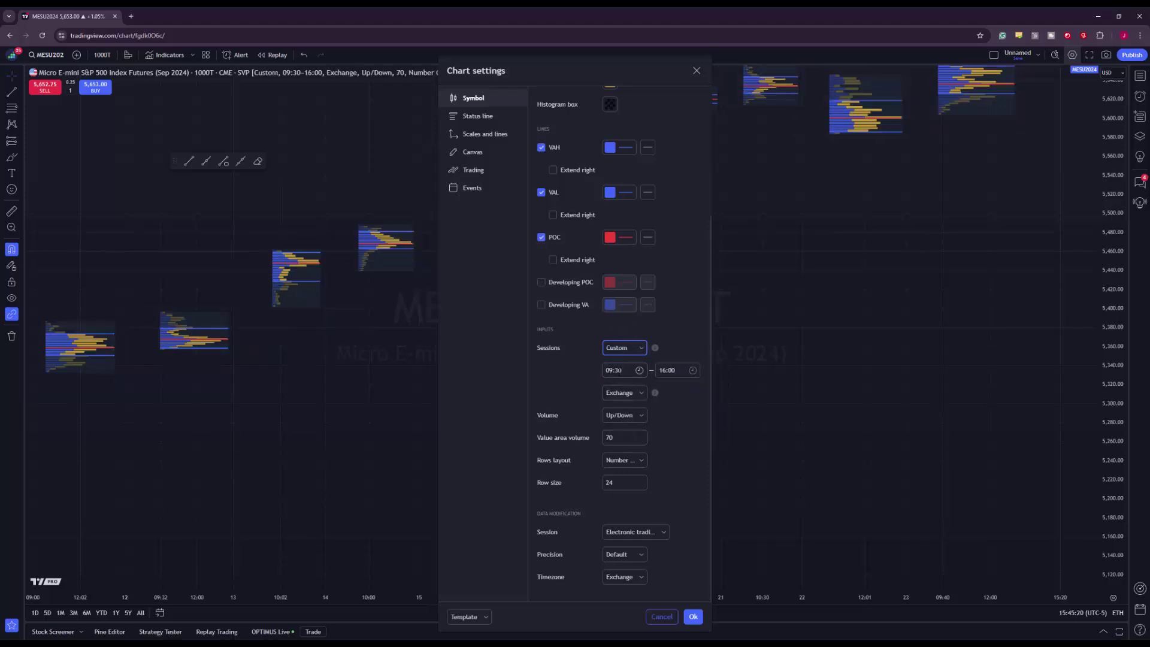
left_click(618, 370)
scroll(628, 451, "up", 3)
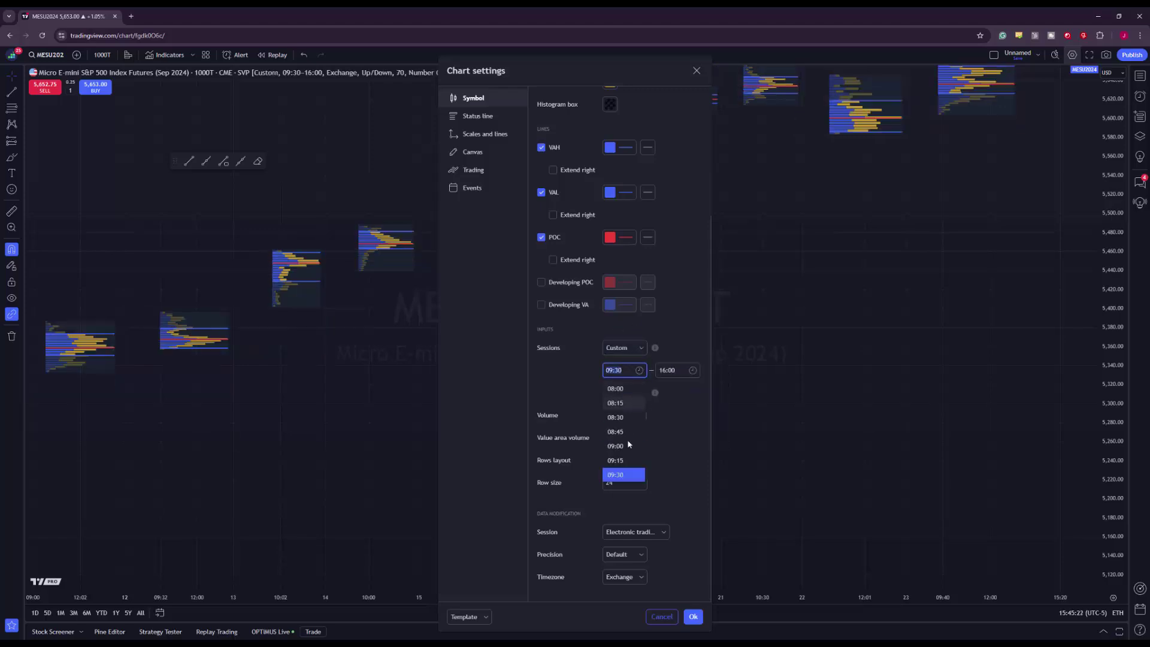
left_click(670, 401)
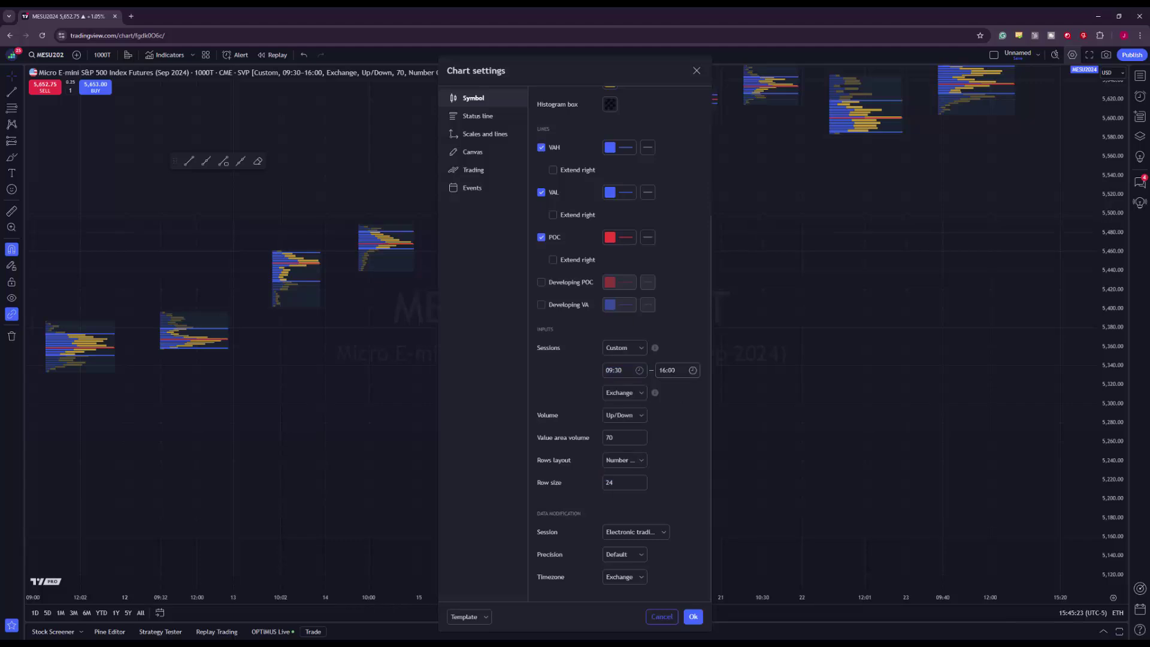
left_click(634, 393)
scroll(672, 299, "down", 3)
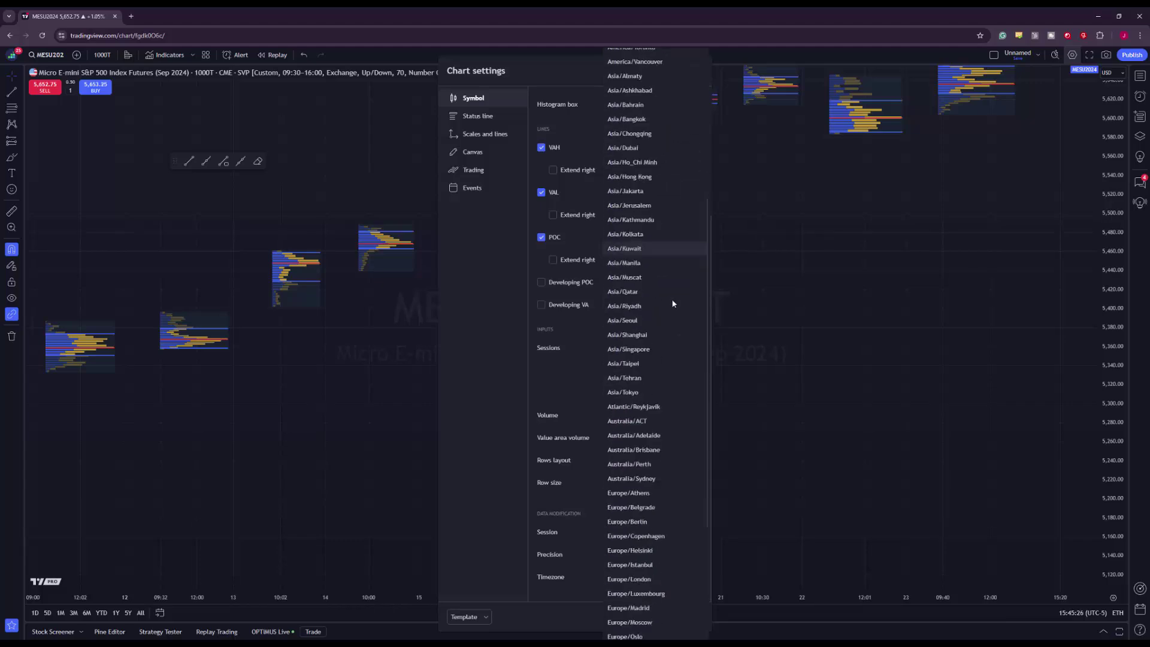
scroll(664, 302, "down", 3)
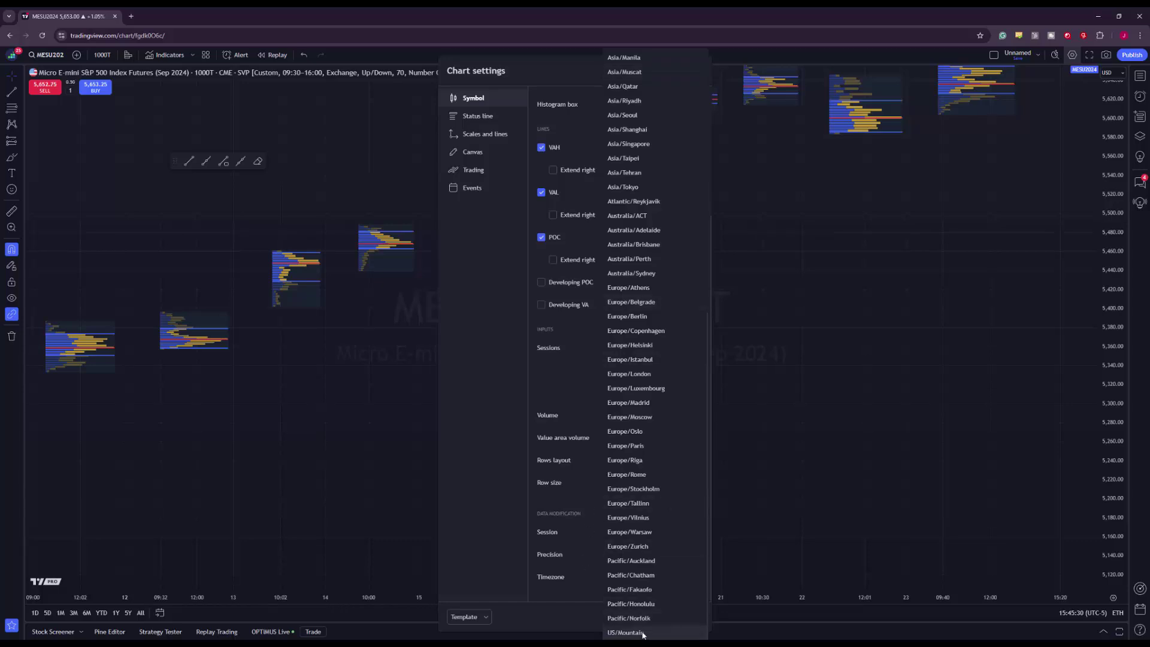
scroll(642, 629, "up", 10)
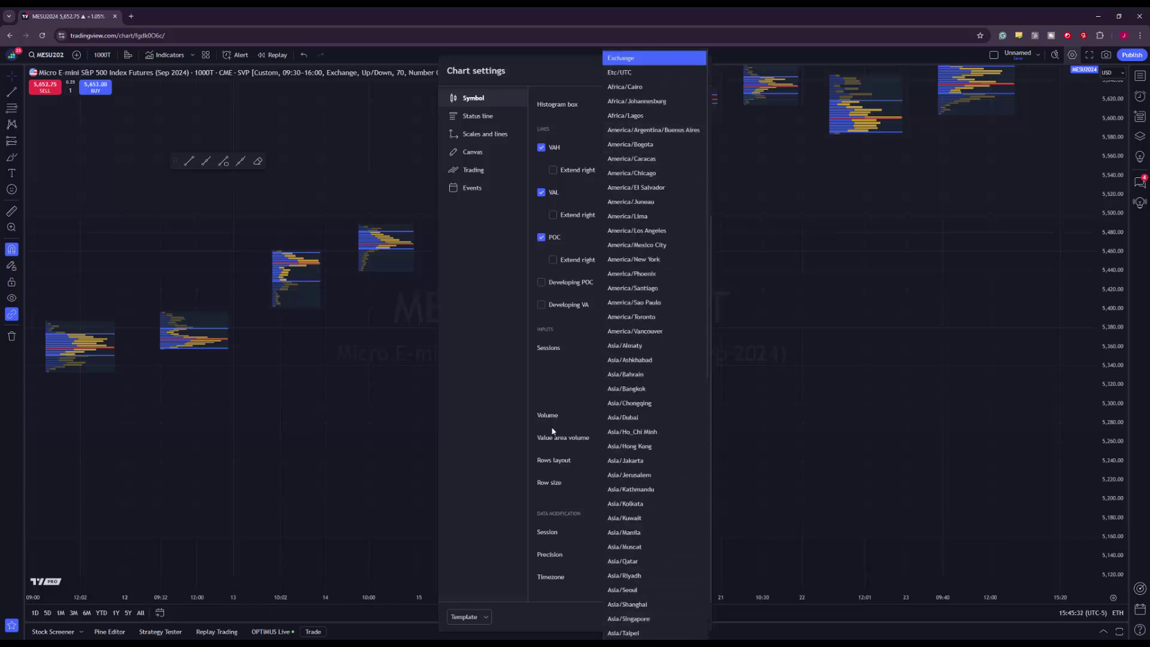
left_click(533, 383)
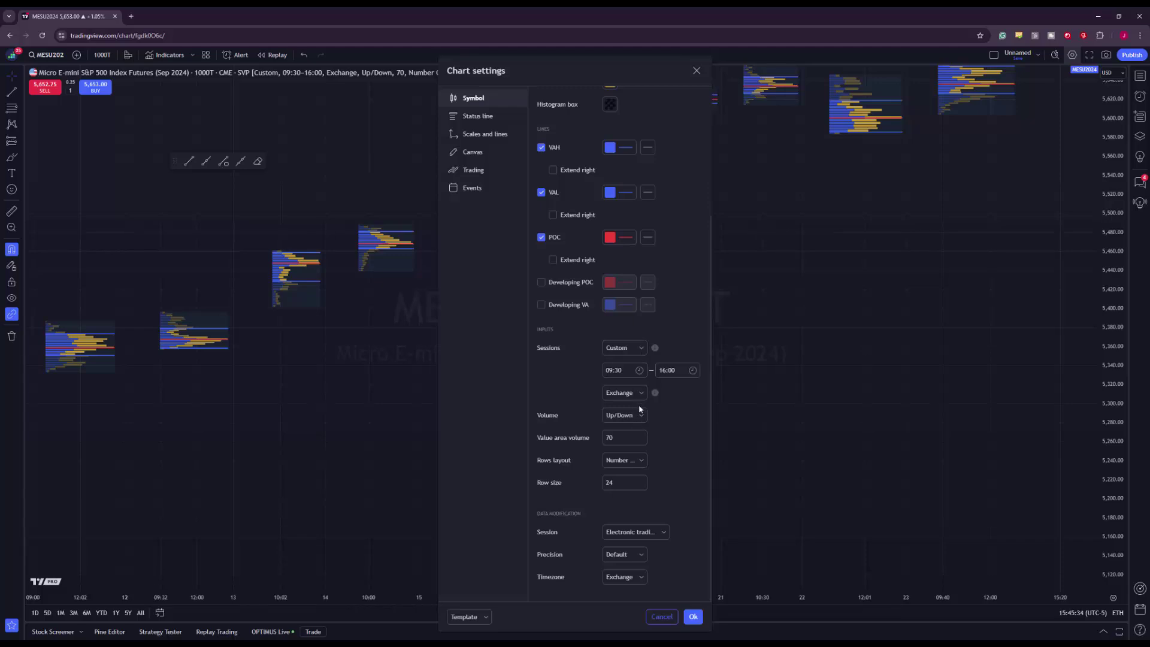
Step: Compare Each, Pre-market only and Market only sessions, then settle on All
left_click(636, 345)
left_click(695, 379)
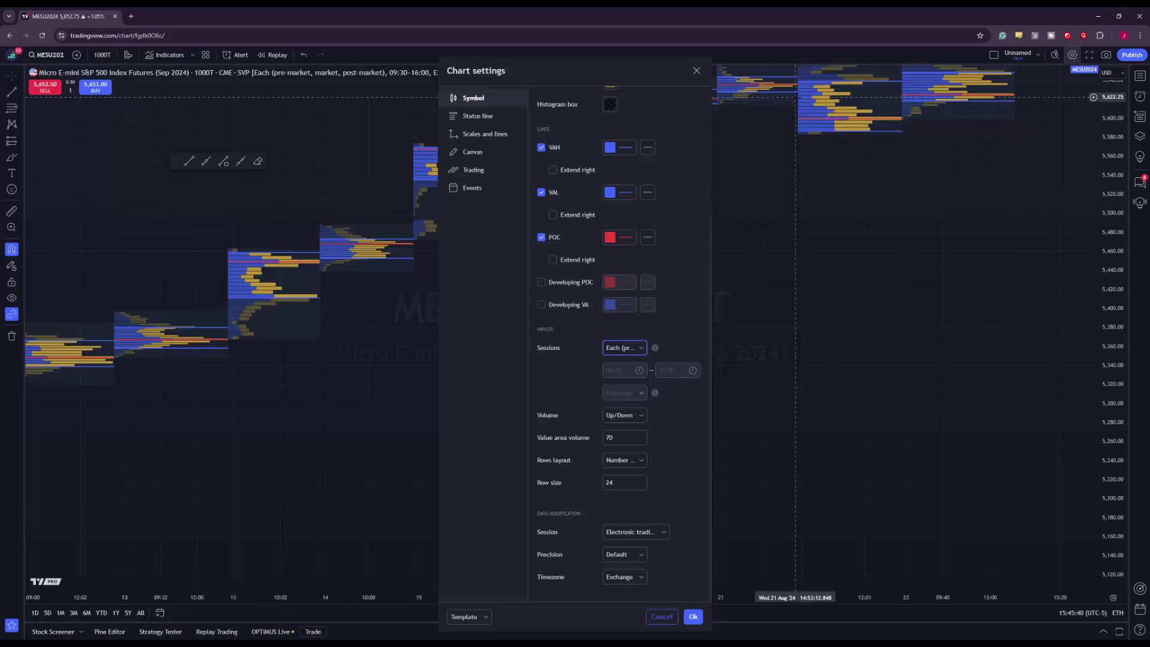
left_click(619, 349)
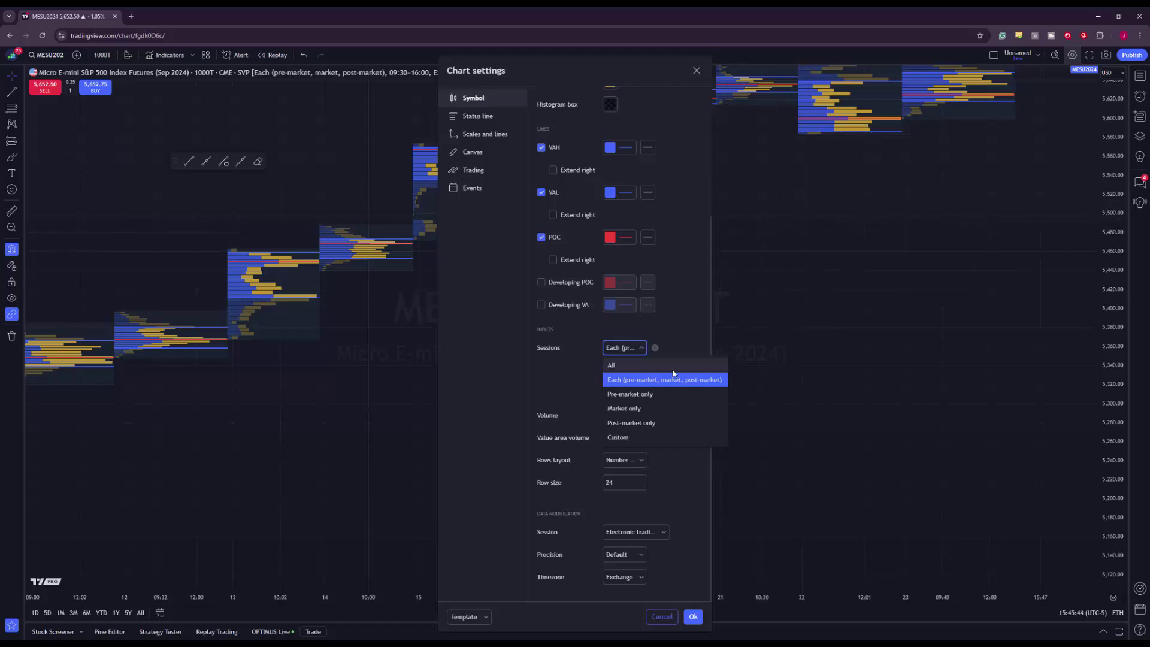
left_click(633, 395)
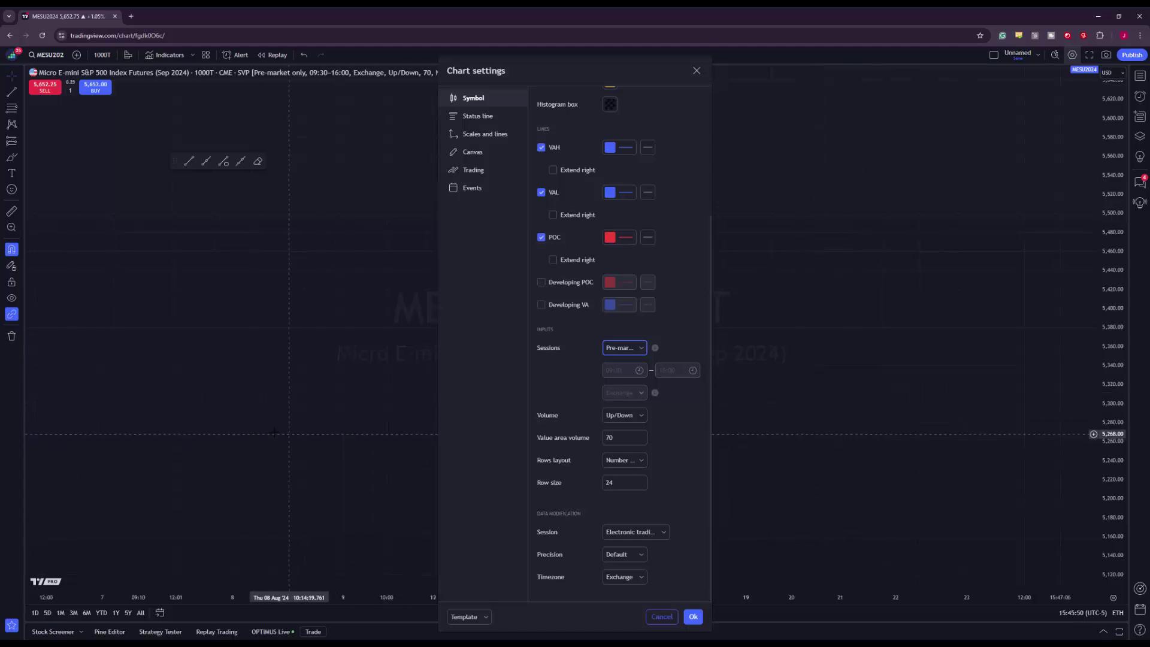
left_click(635, 349)
left_click(621, 408)
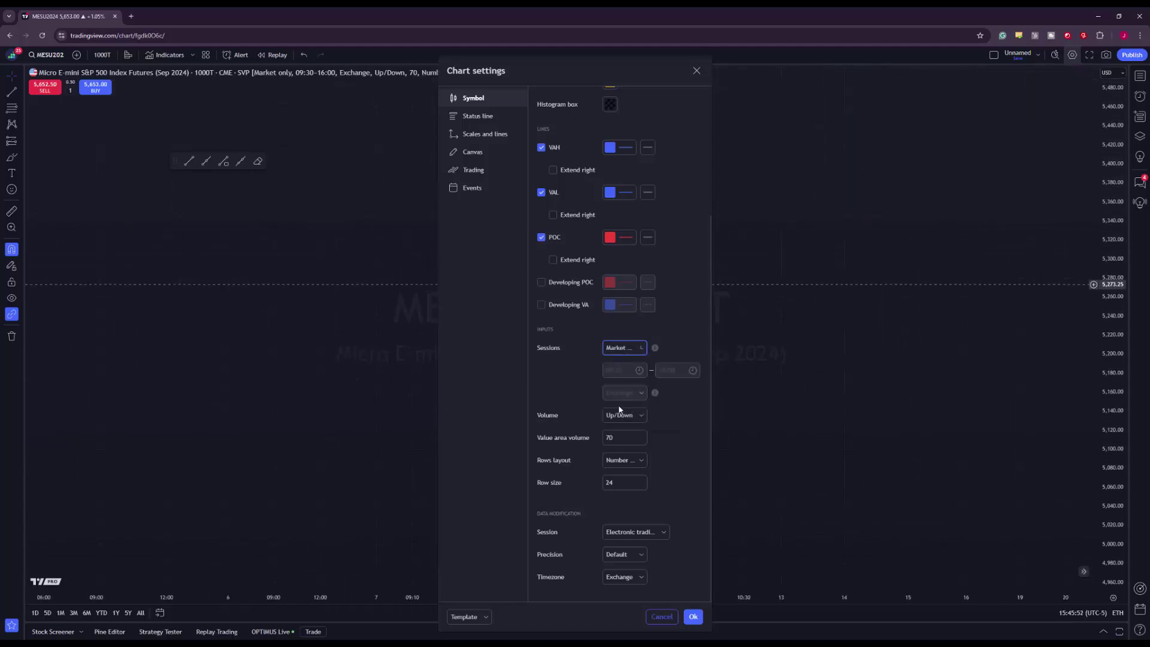
left_click(615, 347)
left_click(611, 364)
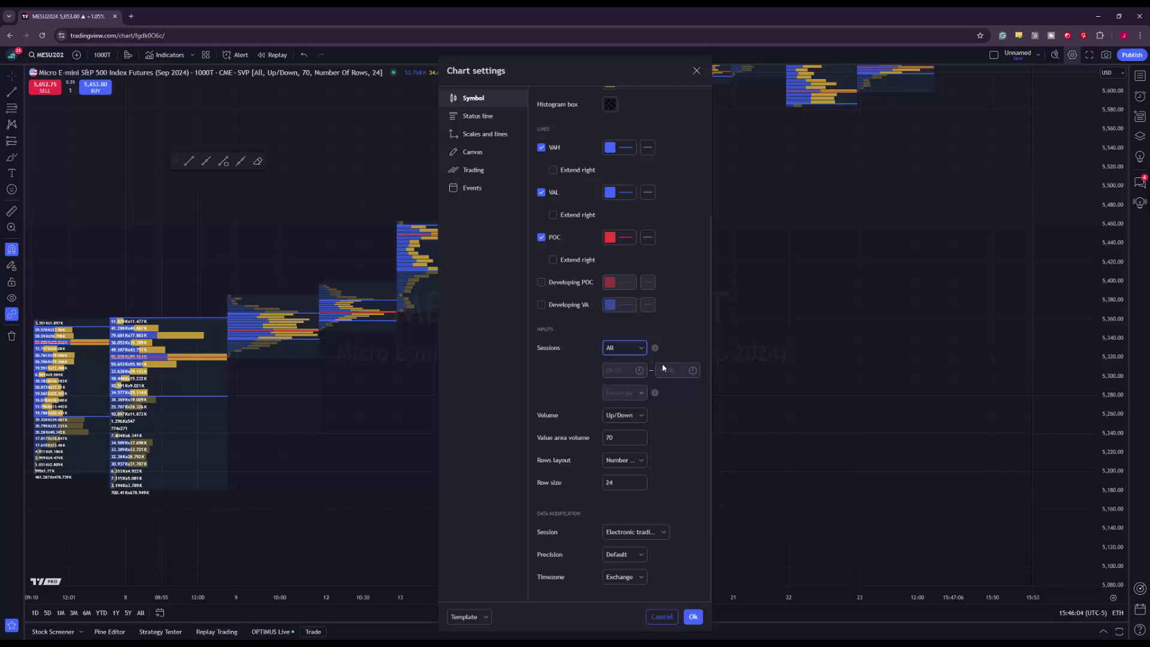
left_click(627, 417)
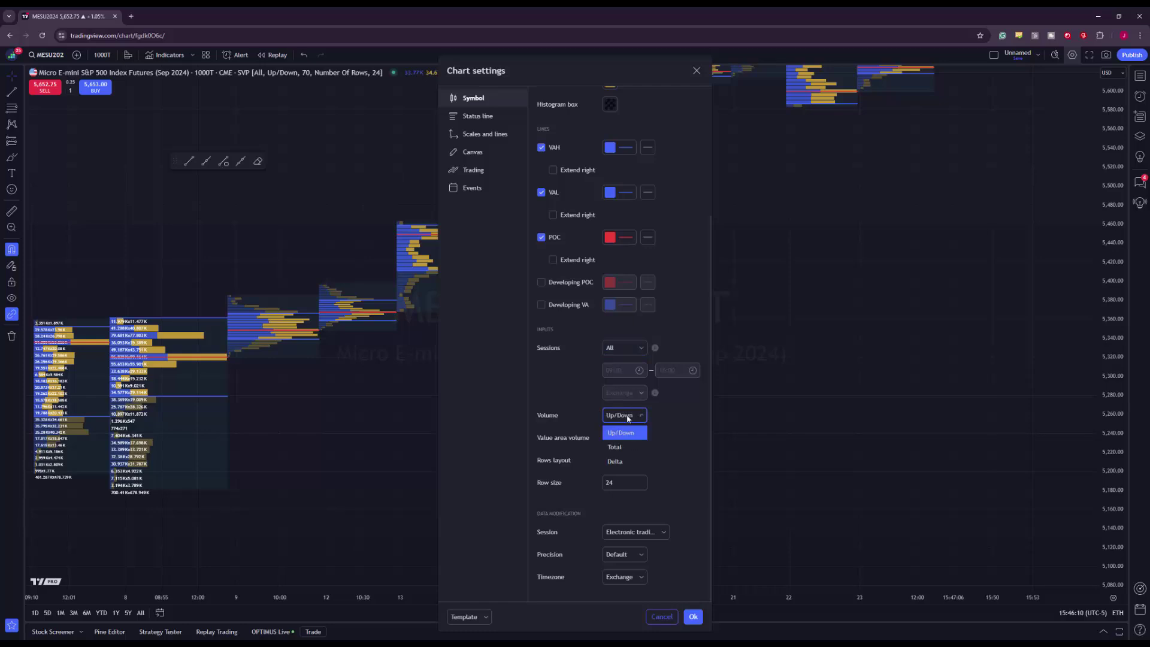
left_click(617, 447)
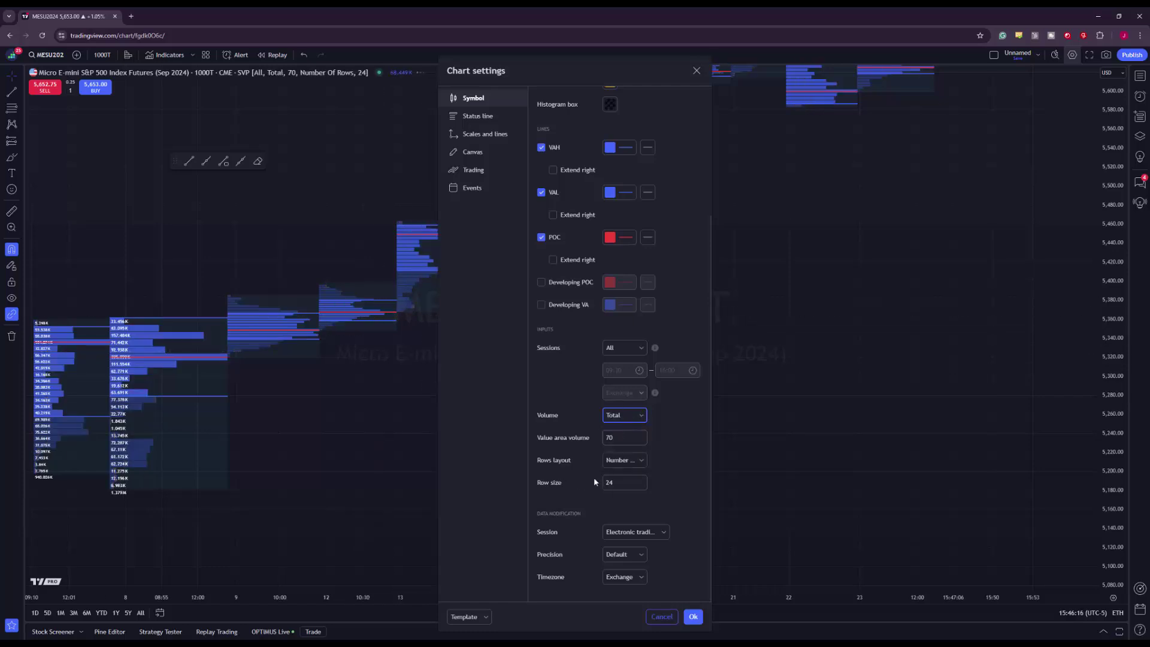
left_click(623, 418)
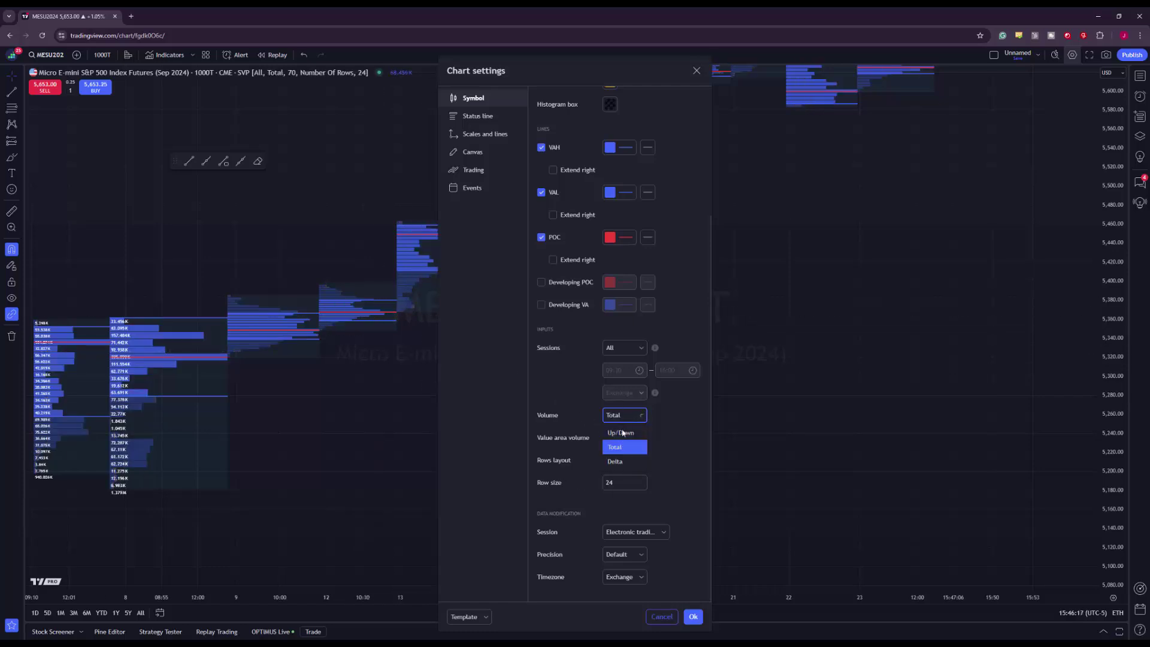
left_click(621, 462)
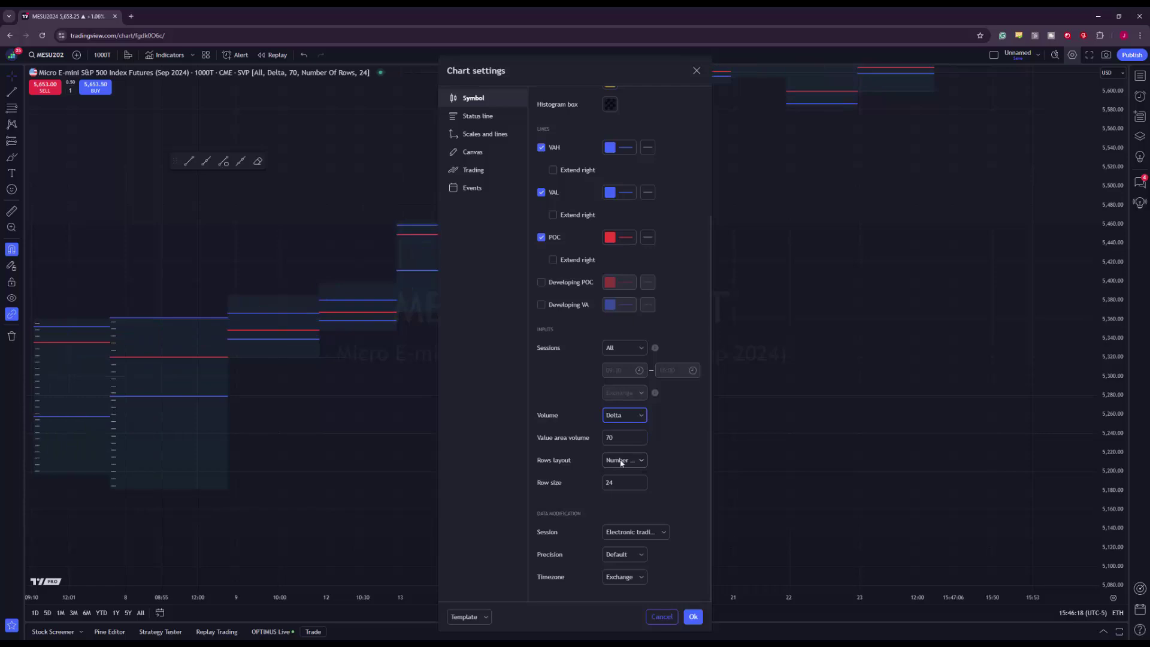
left_click(617, 422)
left_click(620, 432)
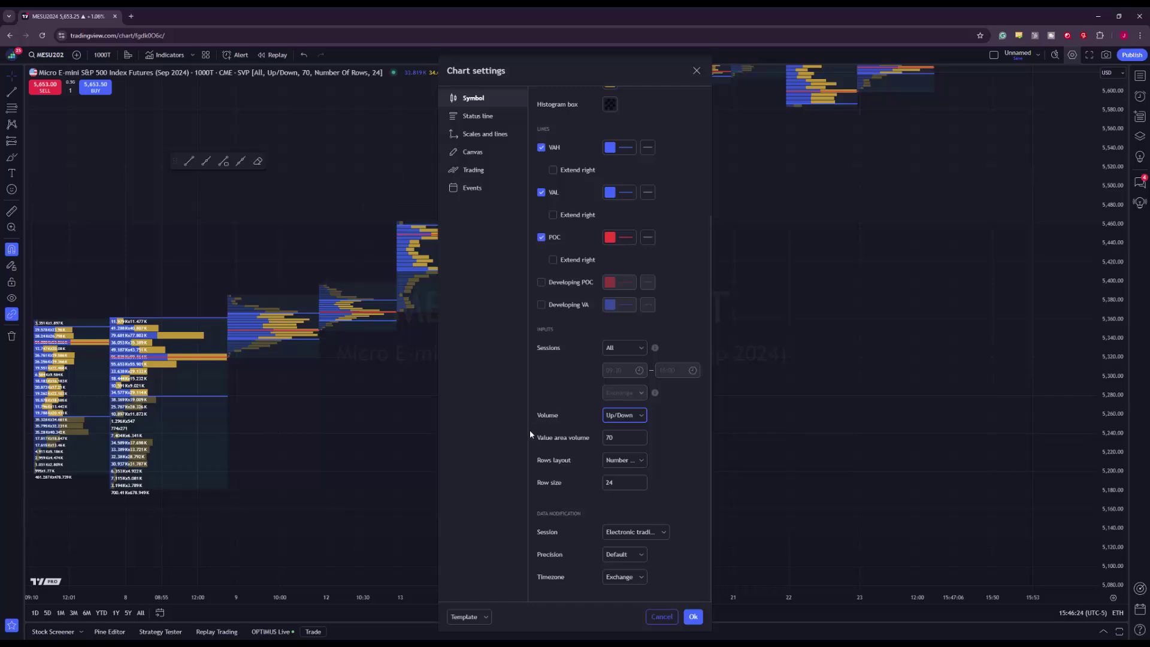
left_click(625, 459)
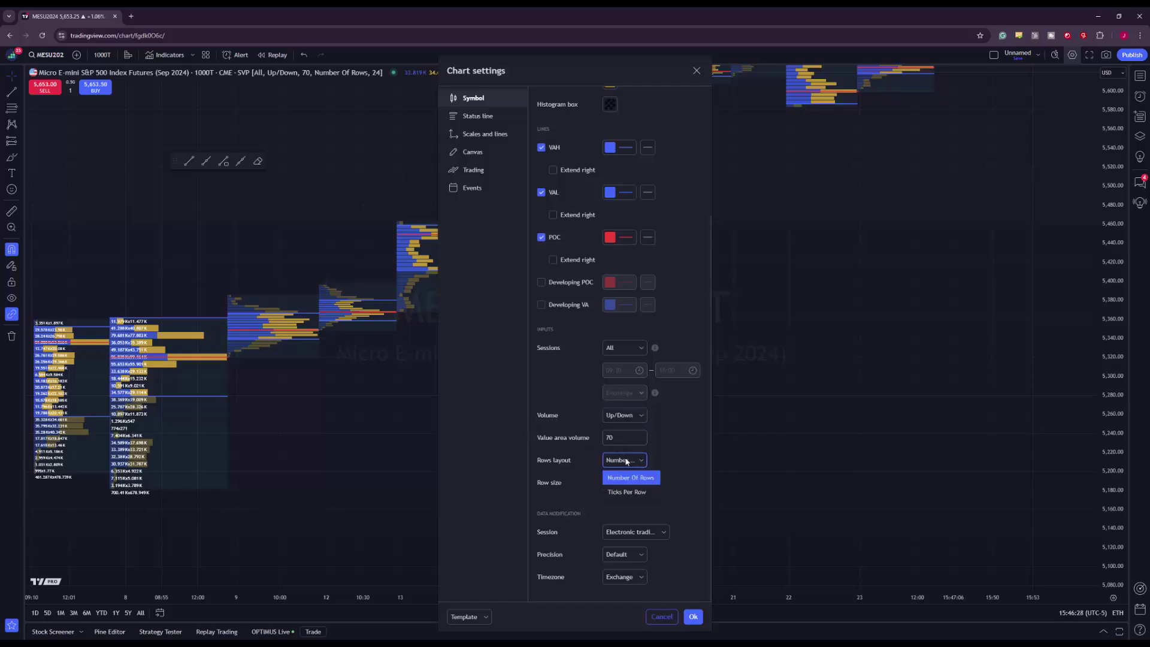
left_click(630, 495)
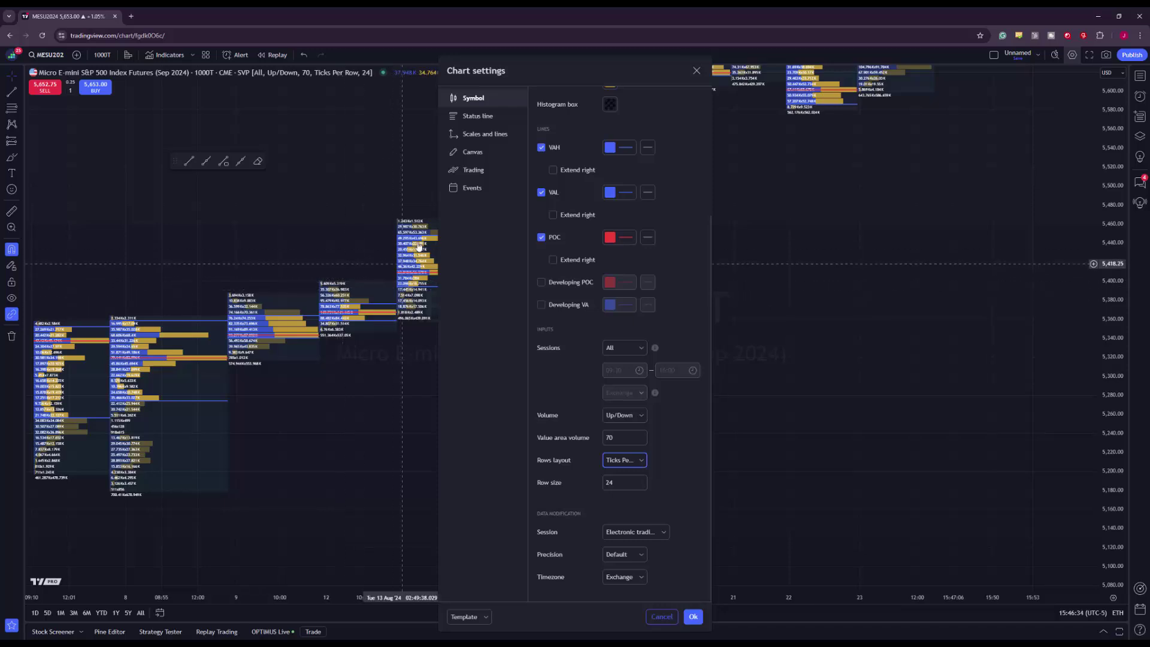
left_click(625, 460)
left_click(630, 479)
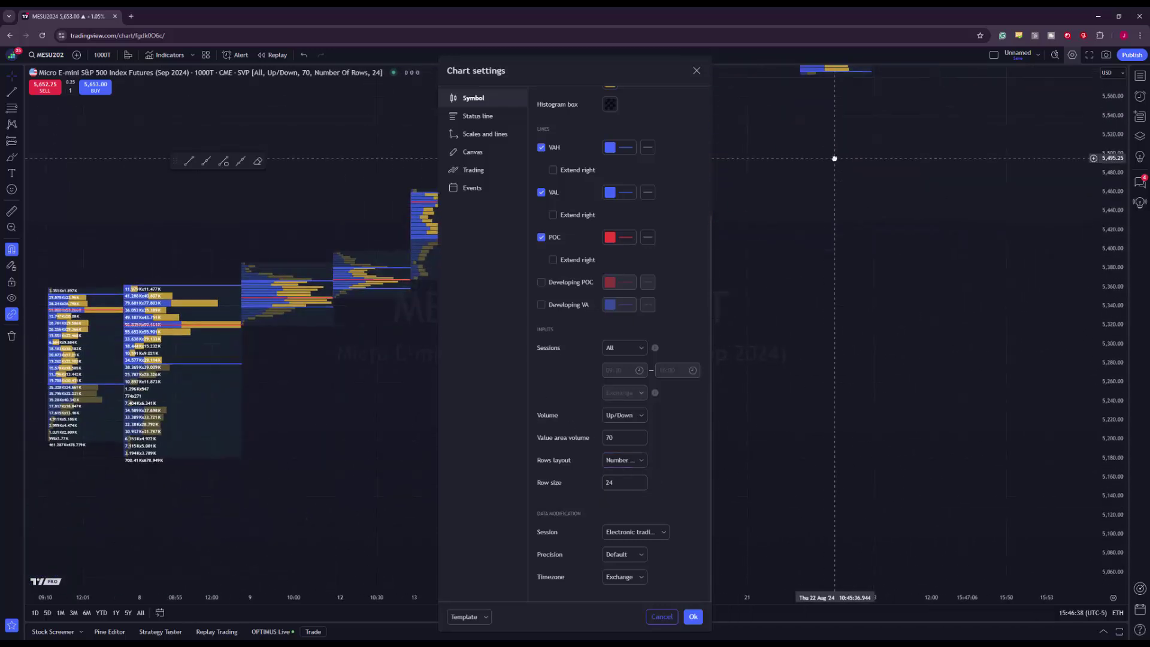
double_click(606, 483)
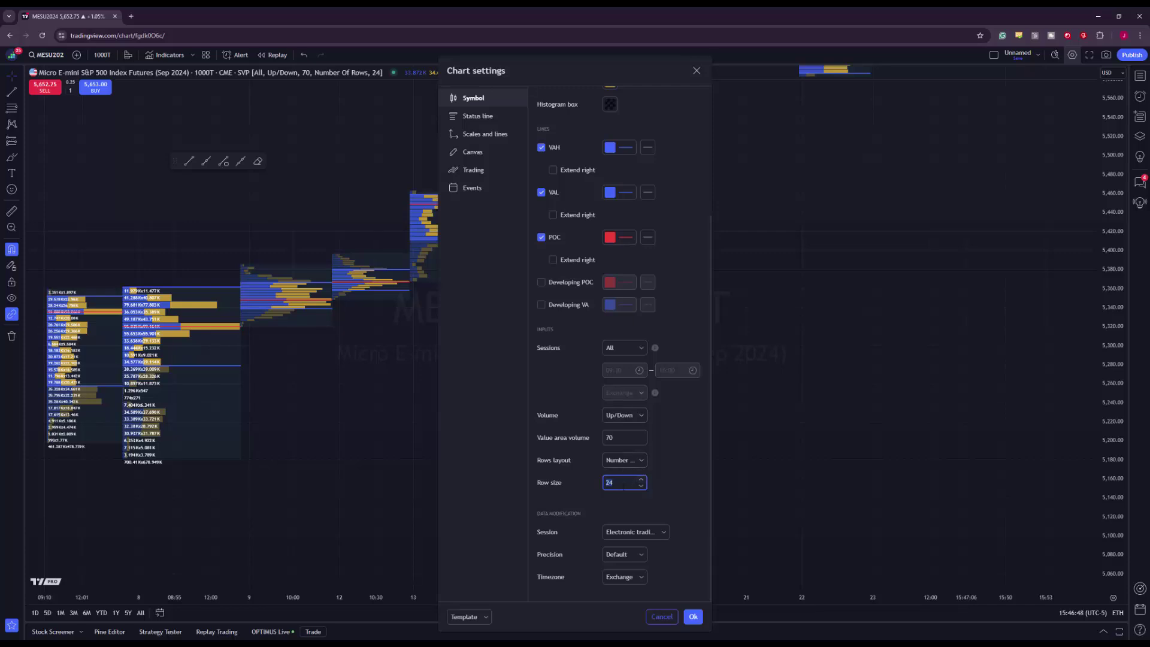
left_click(636, 532)
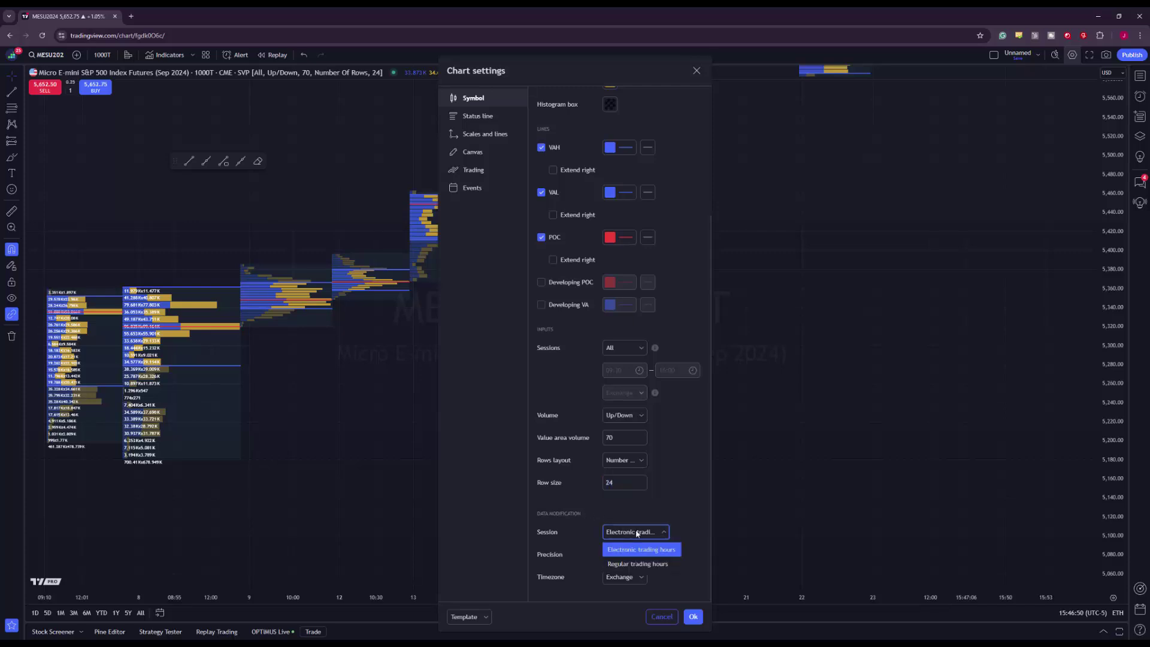
left_click(631, 521)
left_click(632, 532)
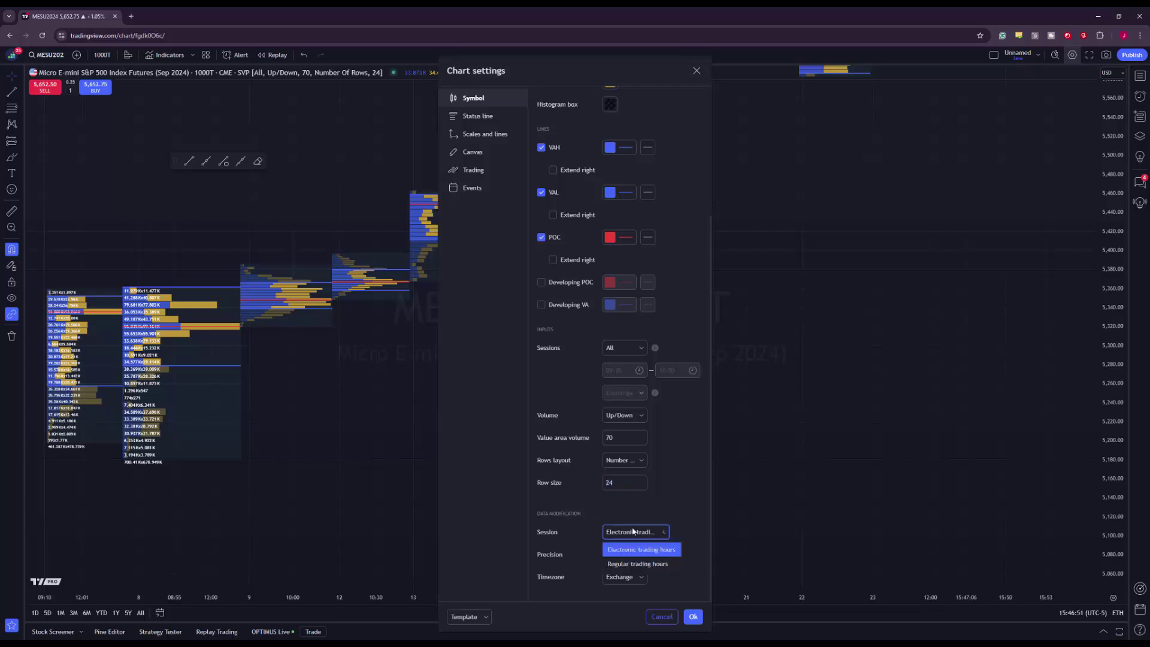
left_click(654, 563)
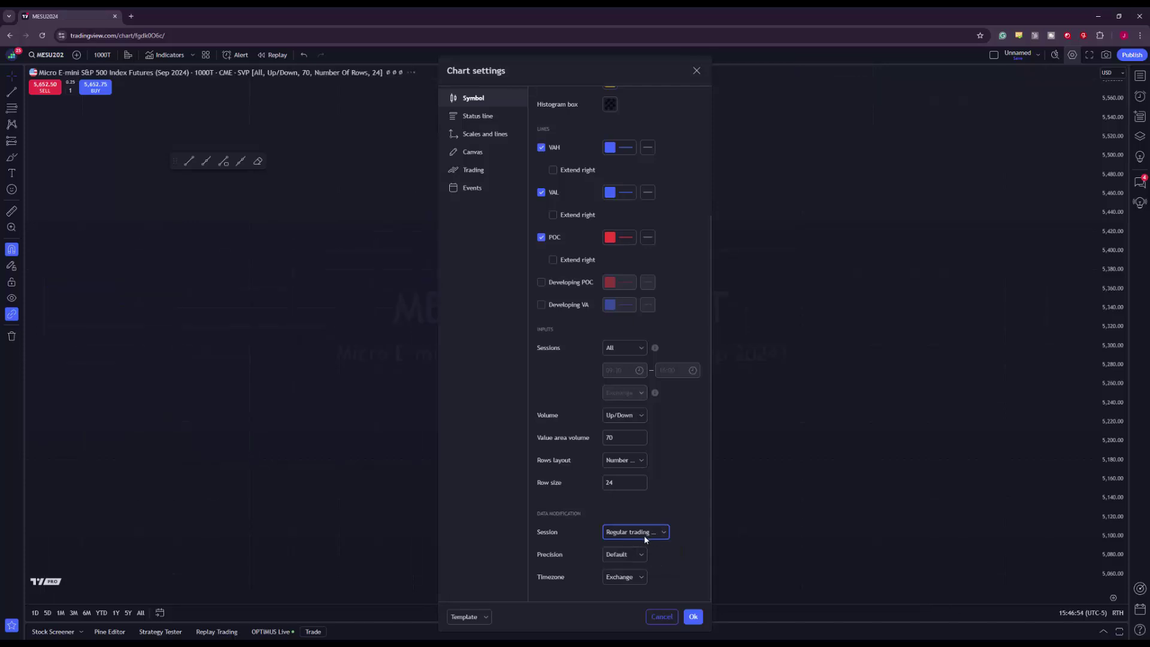
left_click(645, 534)
left_click(642, 549)
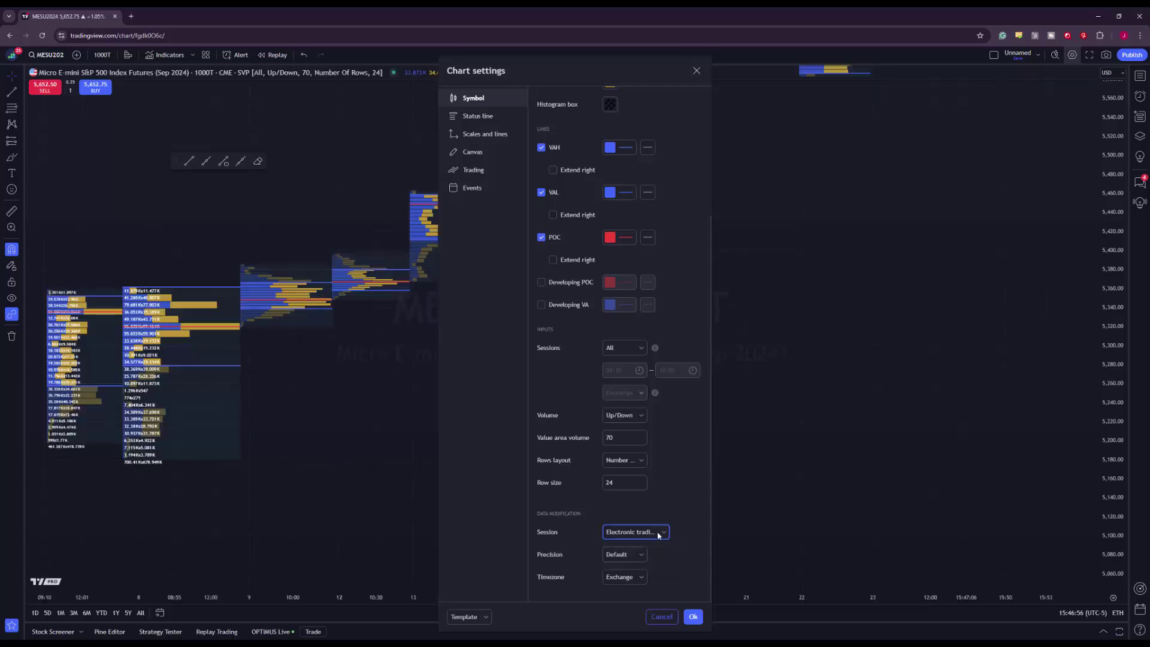
left_click(626, 551)
left_click(690, 516)
left_click(623, 554)
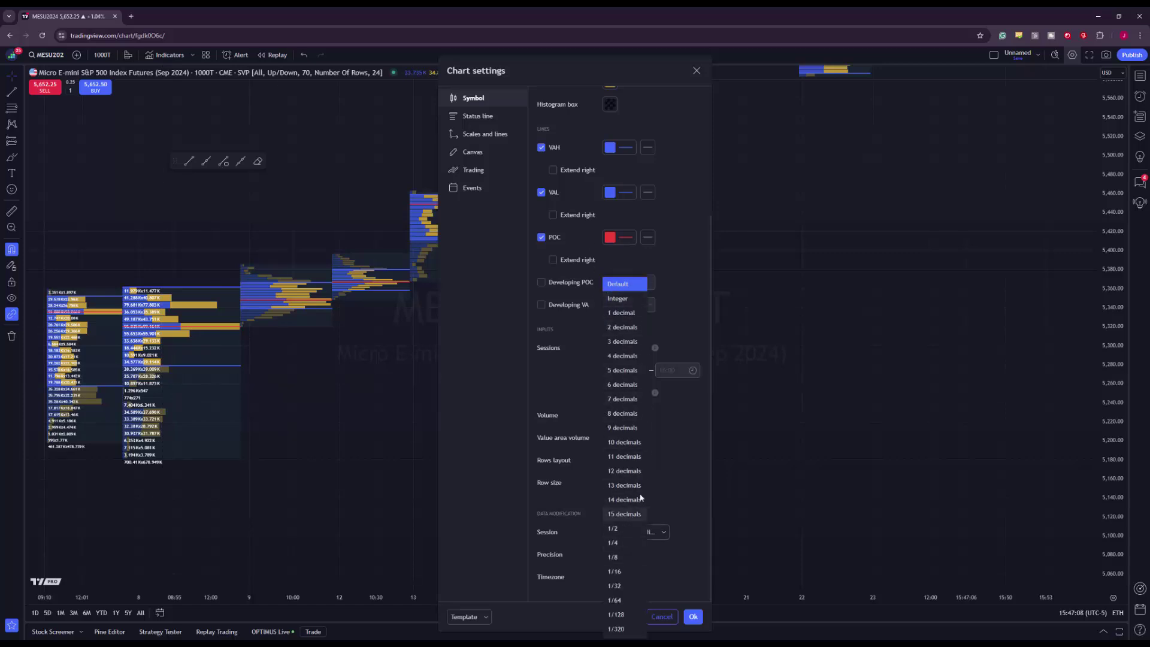
left_click(702, 512)
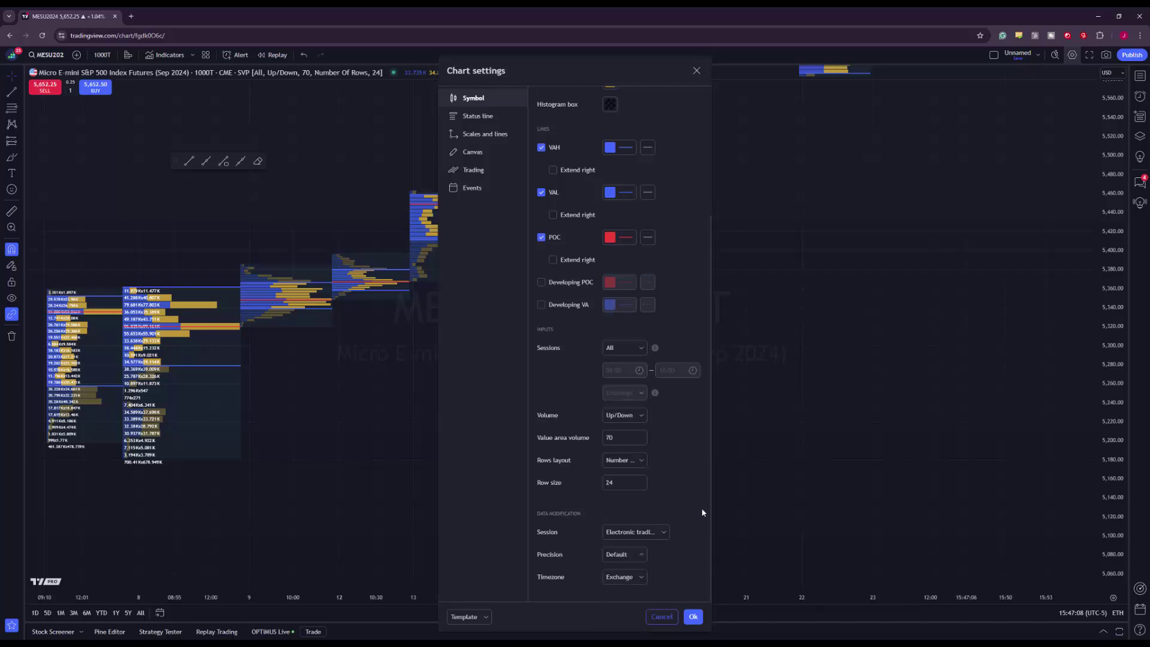
left_click(629, 583)
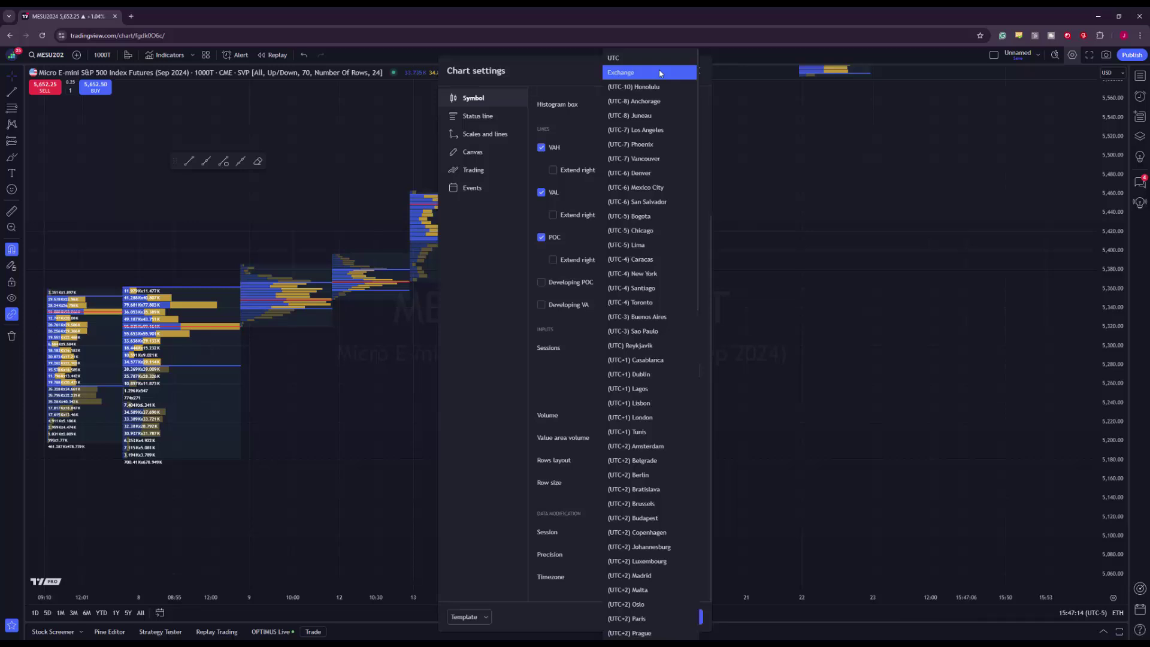
left_click(660, 73)
left_click(647, 581)
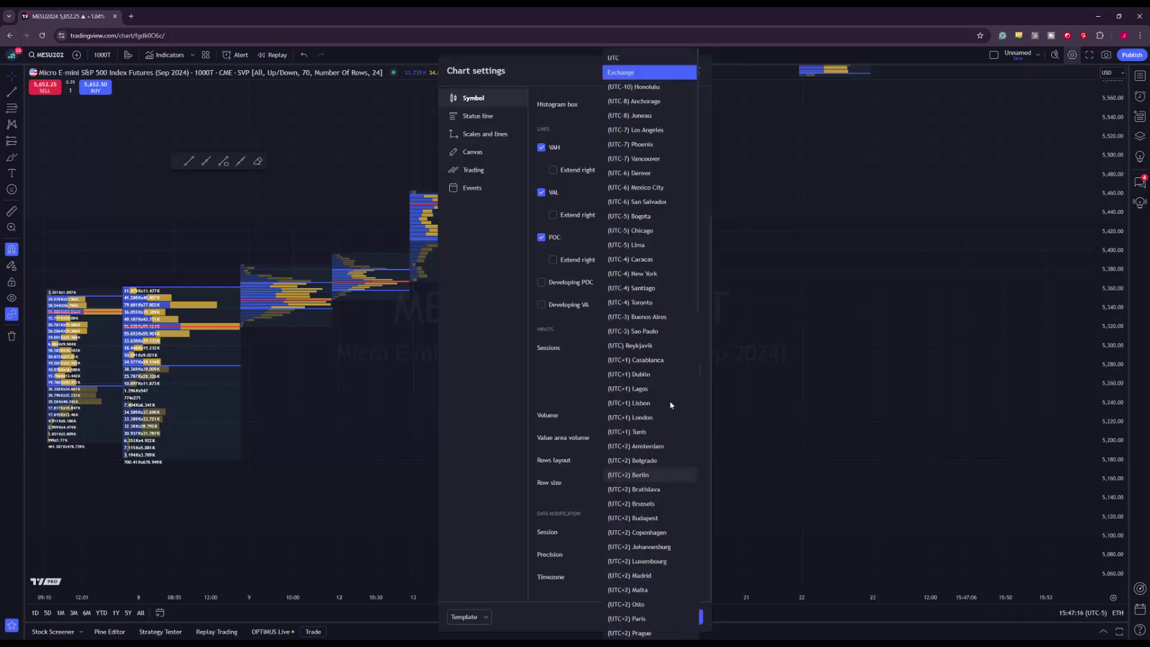
scroll(647, 473, "down", 10)
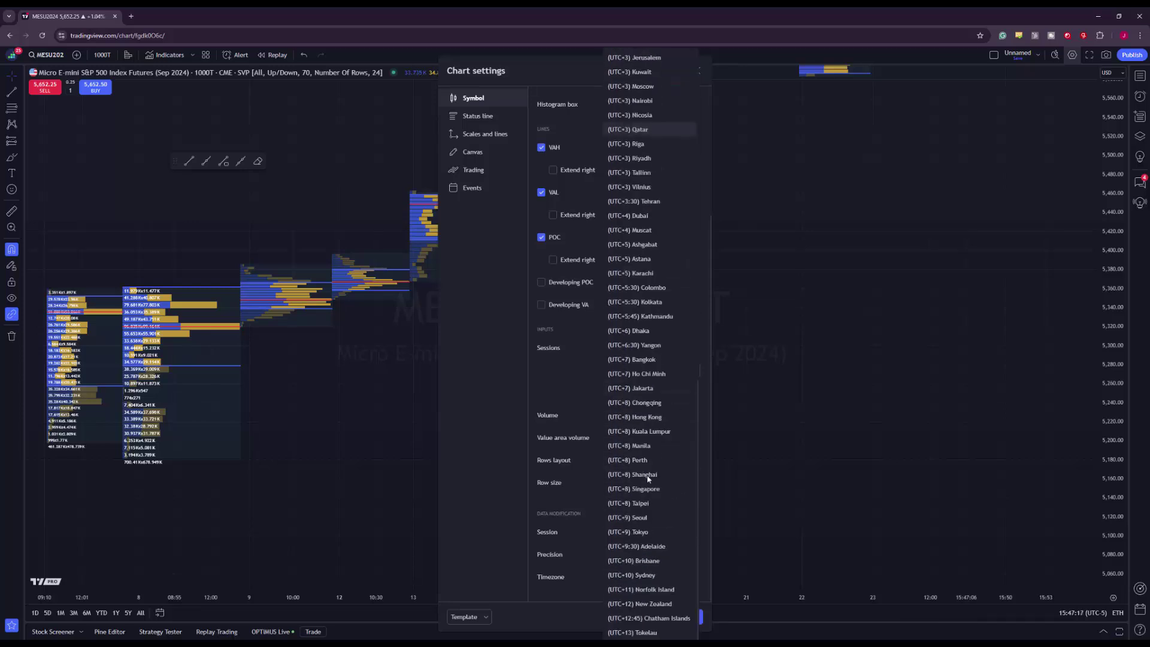
left_click(521, 461)
left_click(631, 577)
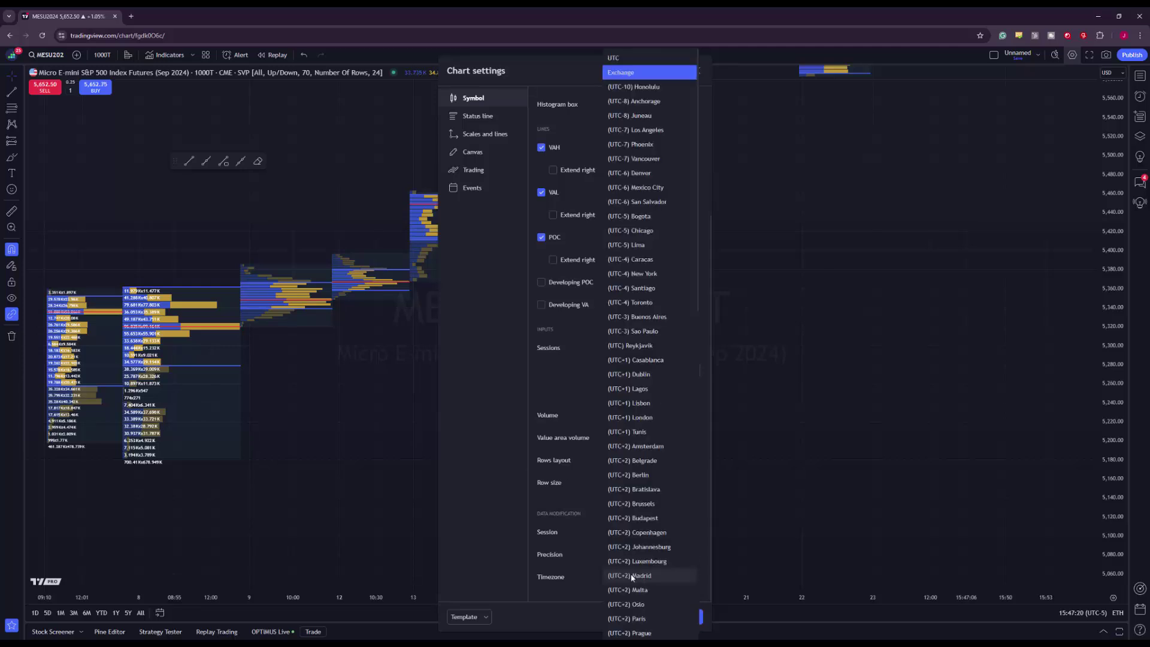
scroll(629, 526, "down", 8)
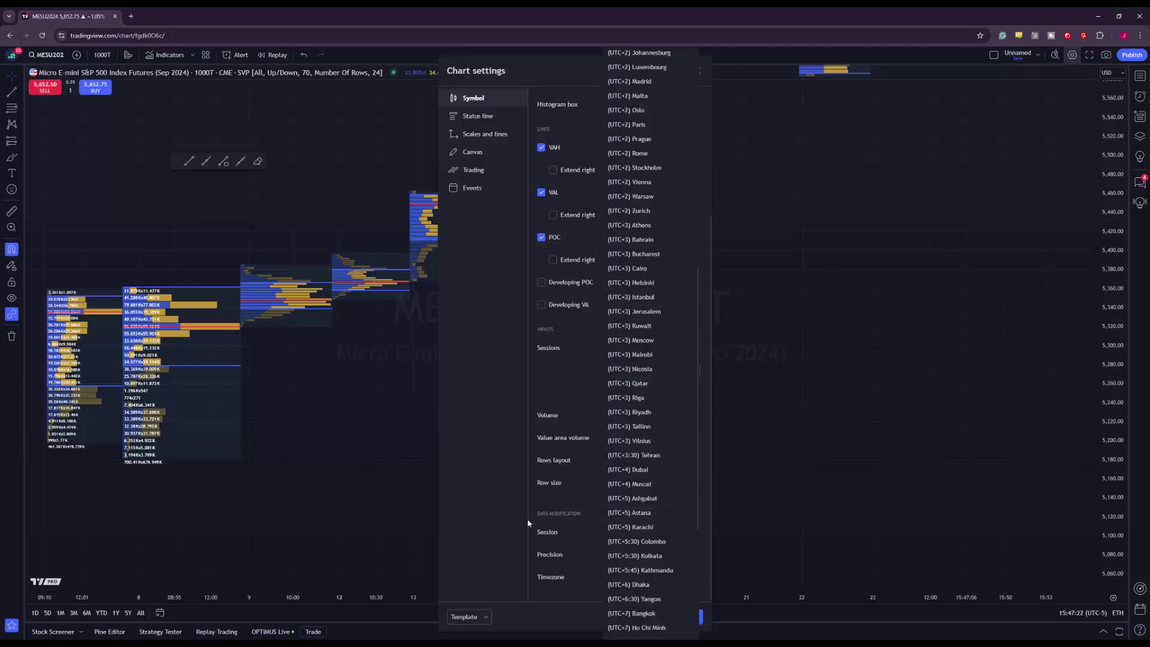
Step: Close the timezone list and dismiss the Template menu without choosing anything
left_click(599, 576)
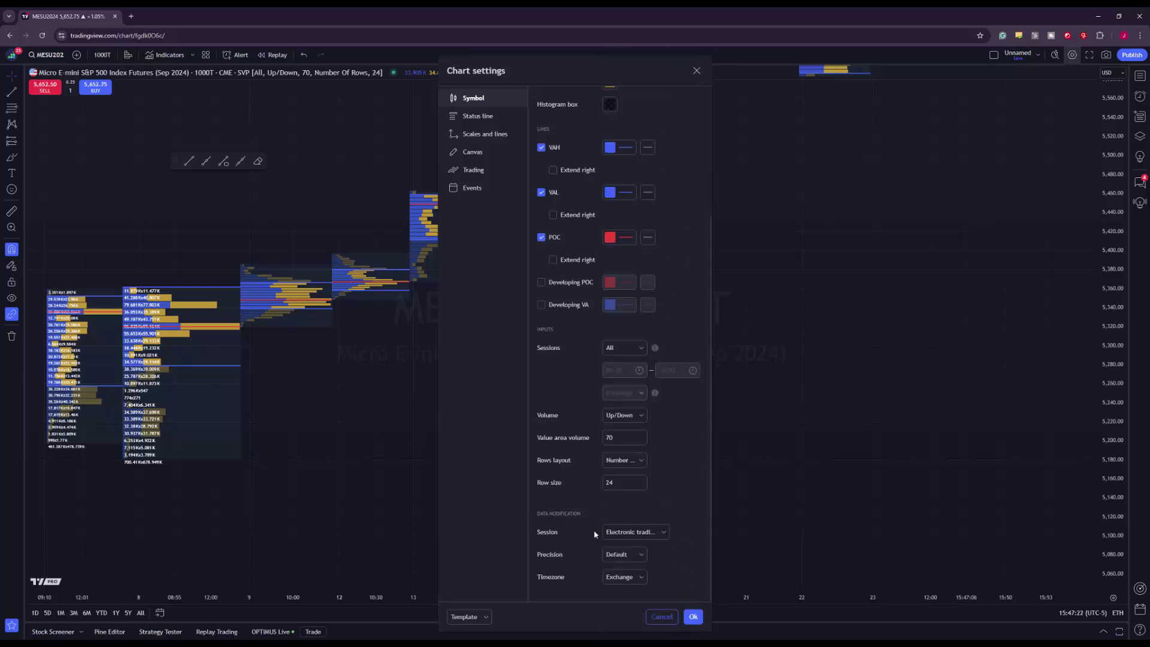
left_click(469, 616)
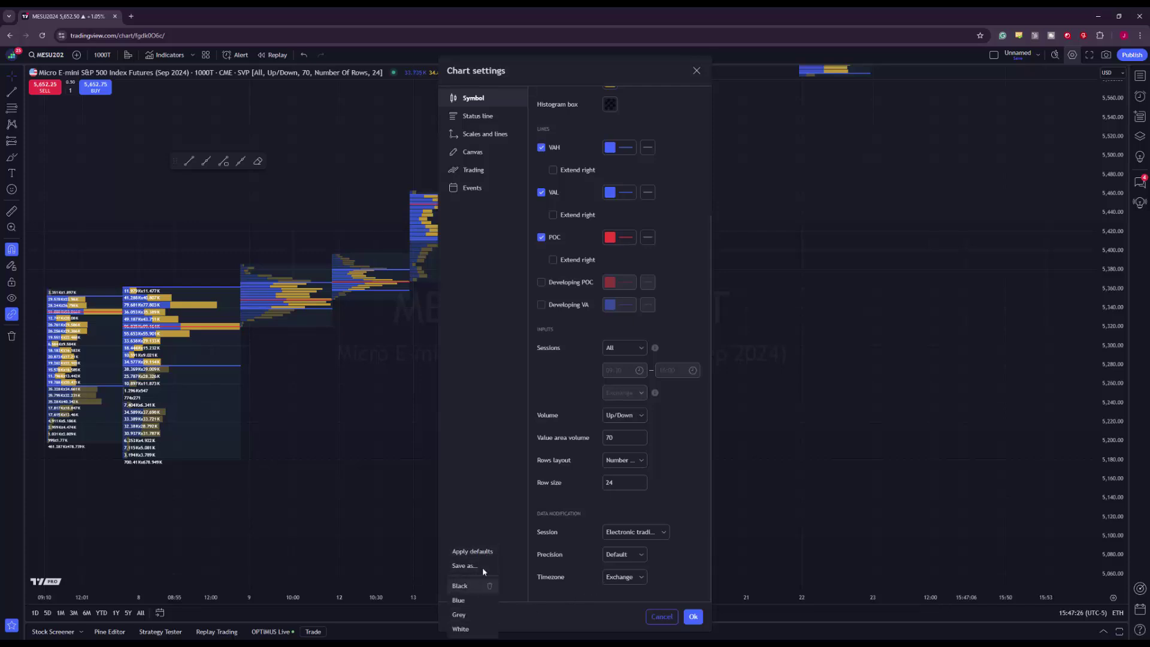
left_click(529, 612)
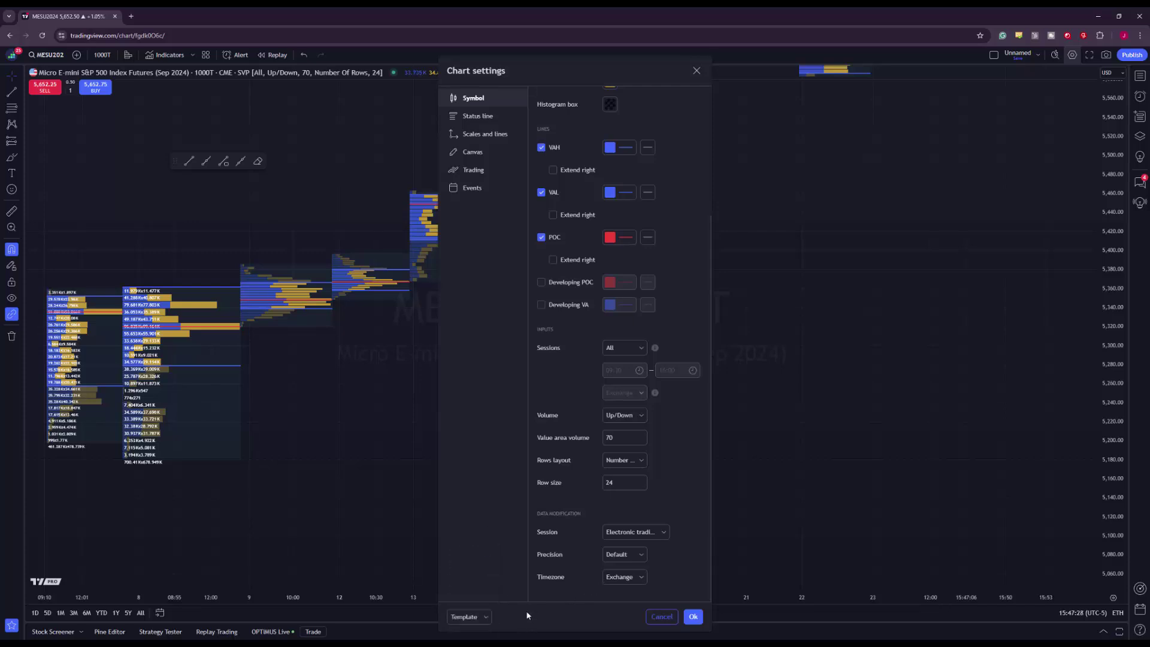
scroll(572, 503, "up", 3)
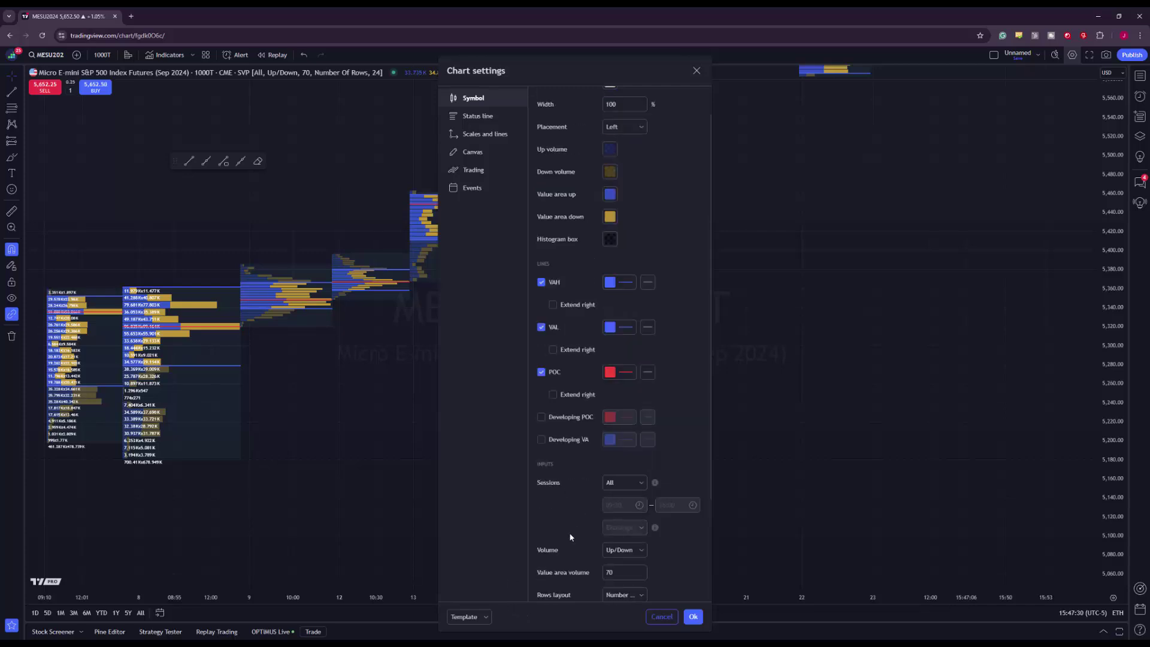
scroll(570, 534, "down", 3)
Step: Start Template > Save as… for the settings, then cancel the Save Theme As dialog
left_click(469, 617)
left_click(483, 567)
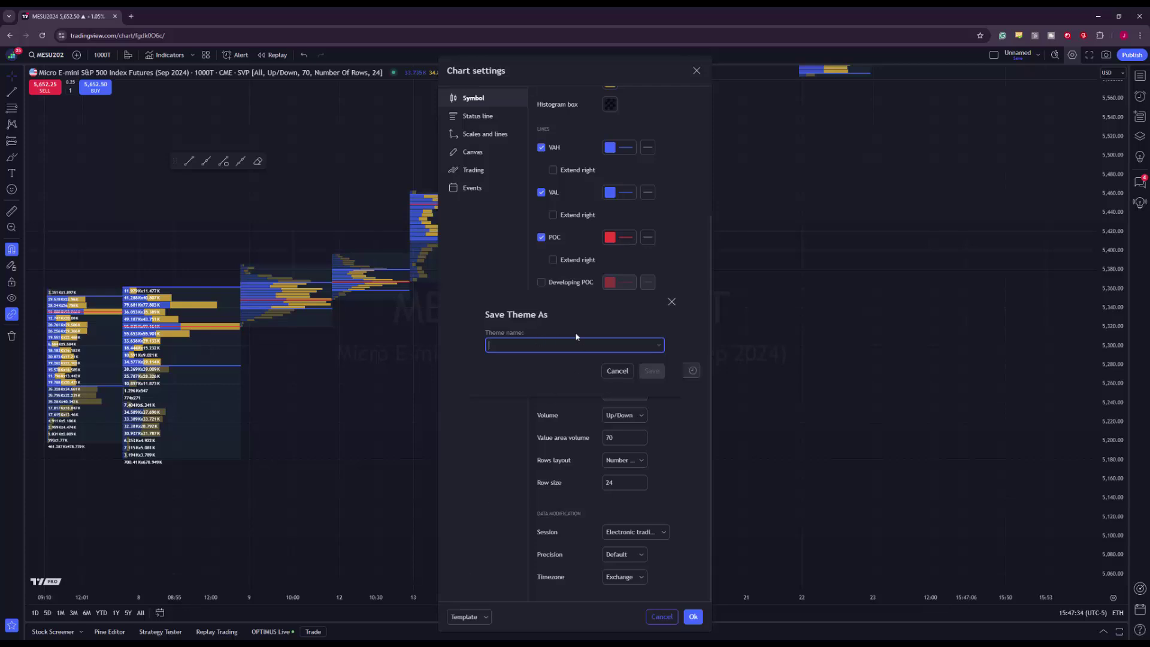
left_click(671, 301)
scroll(601, 488, "up", 3)
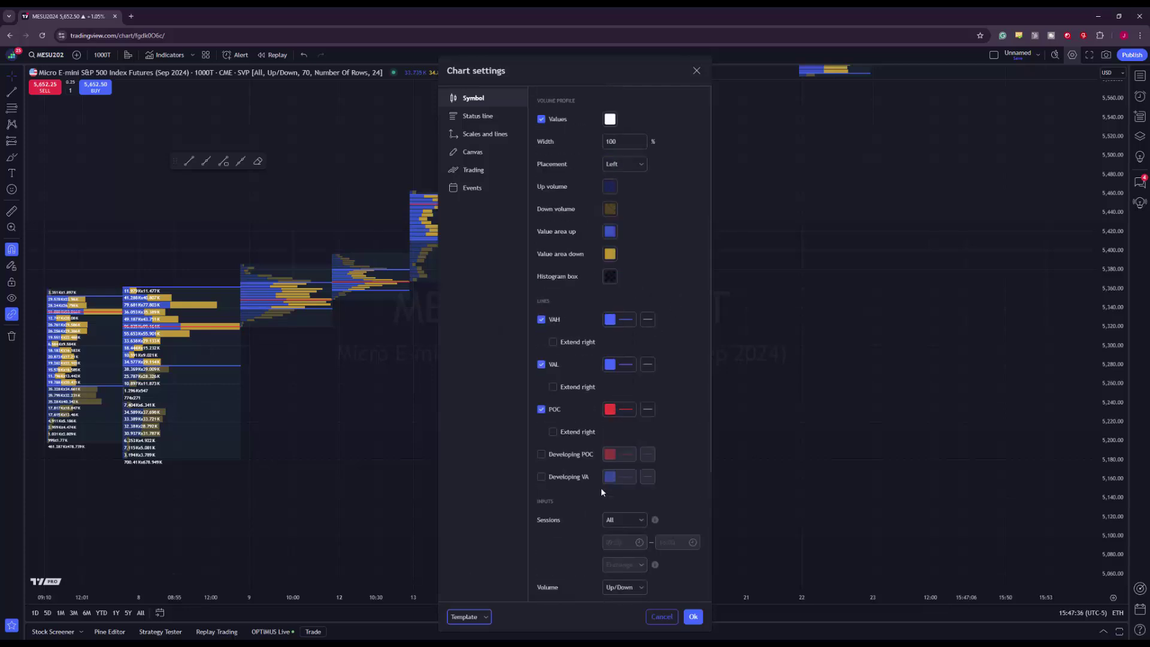
scroll(602, 489, "down", 3)
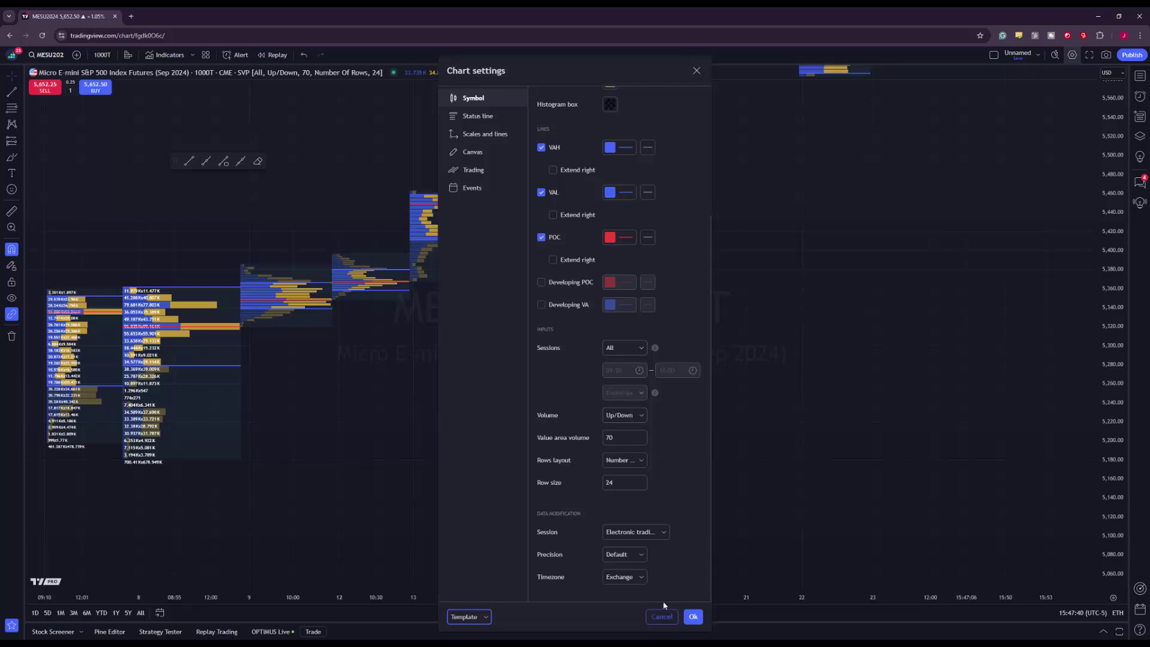
left_click(689, 616)
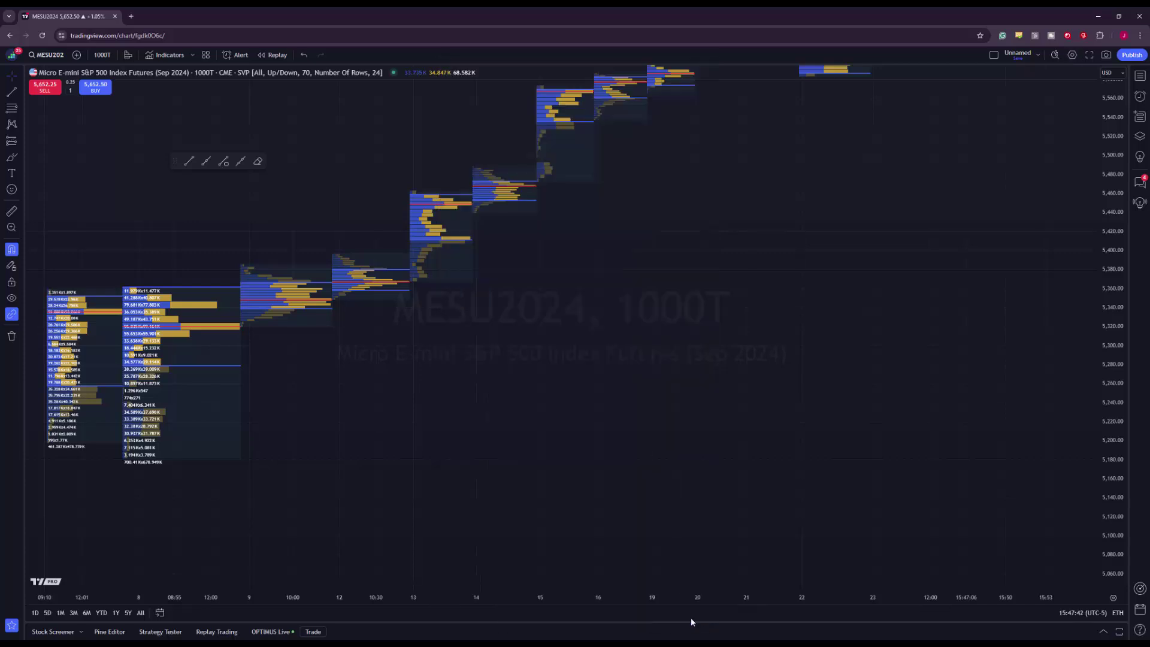
left_click_drag(654, 370, 781, 341)
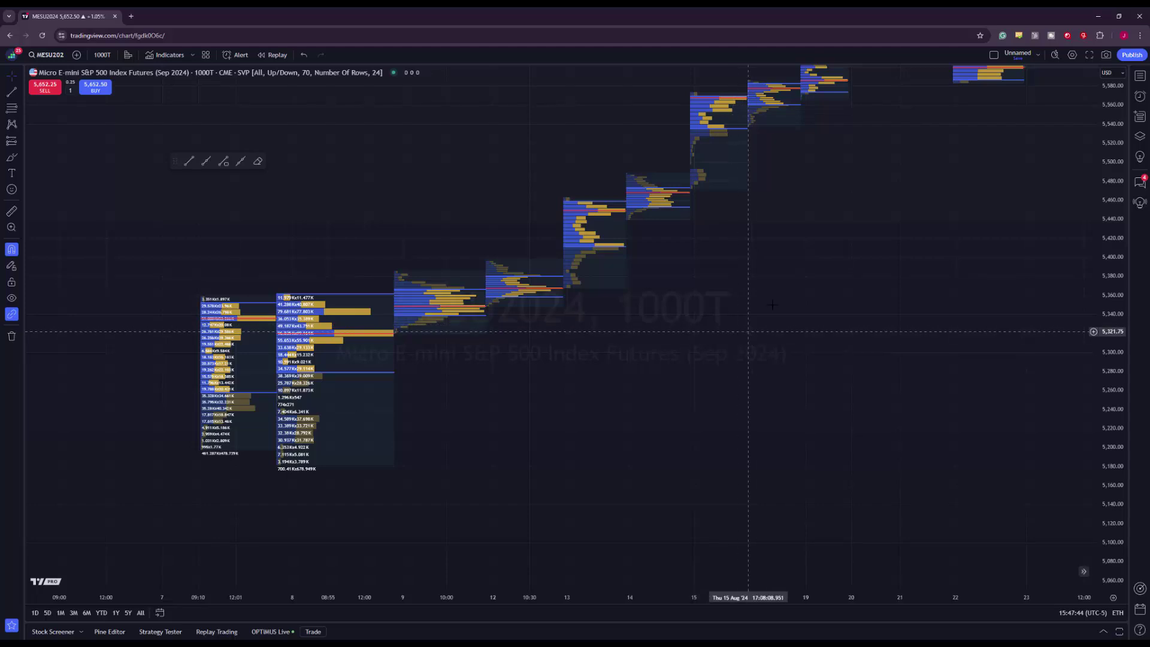
right_click(726, 330)
left_click(756, 537)
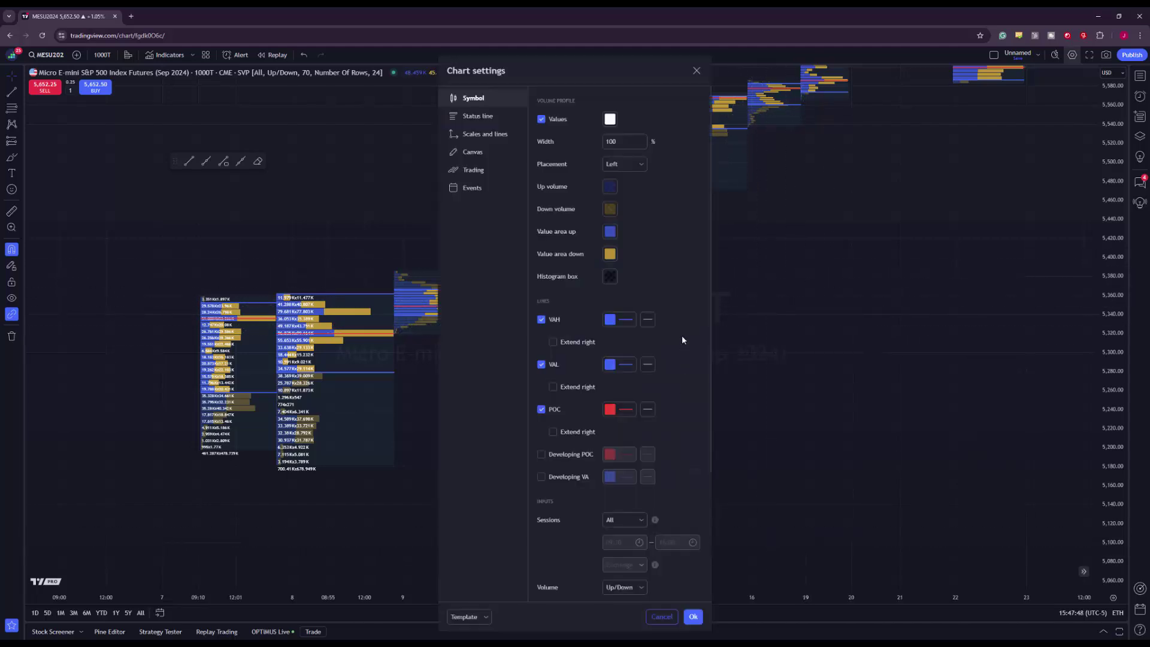
left_click(477, 115)
left_click(485, 134)
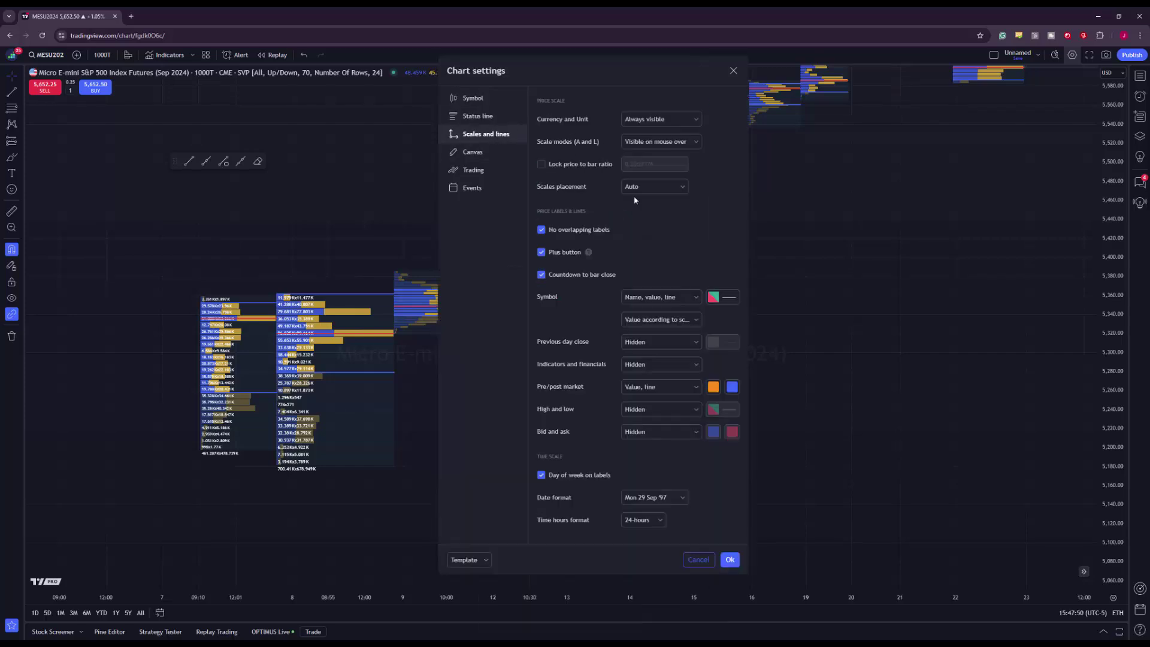
left_click(473, 152)
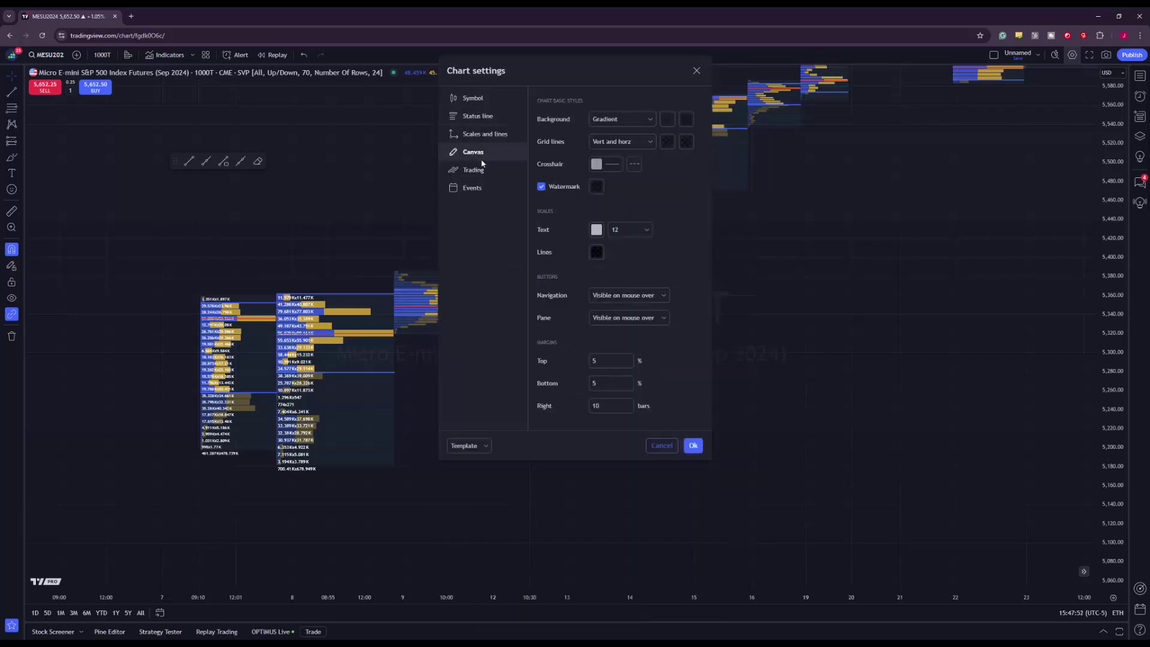
left_click(483, 168)
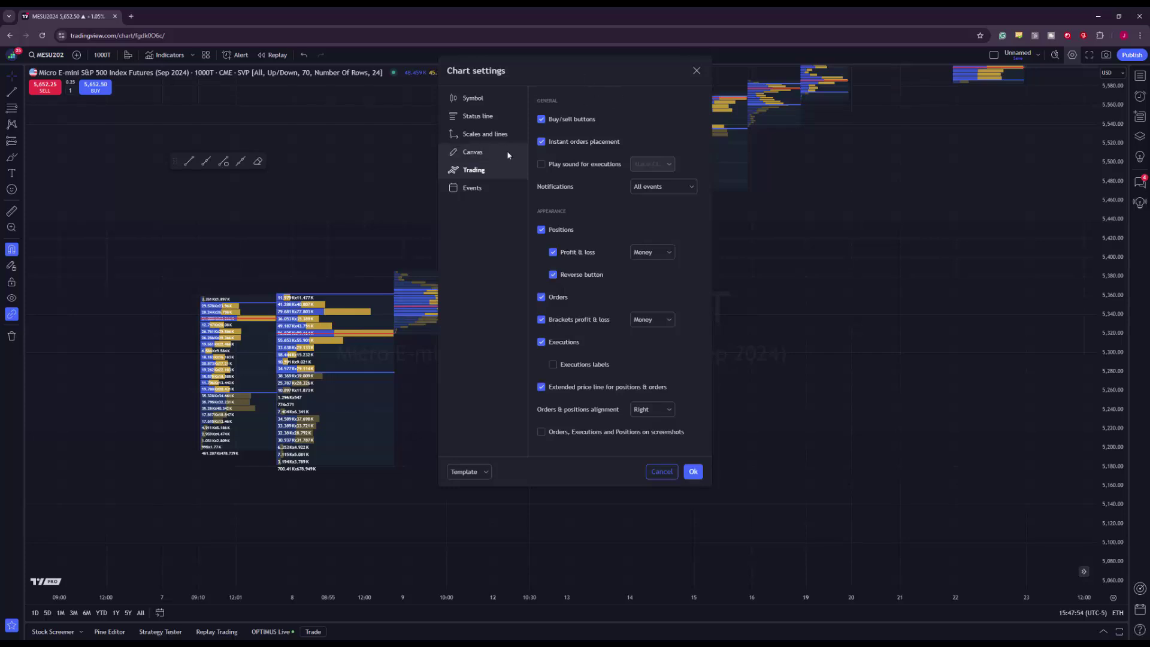
left_click(482, 133)
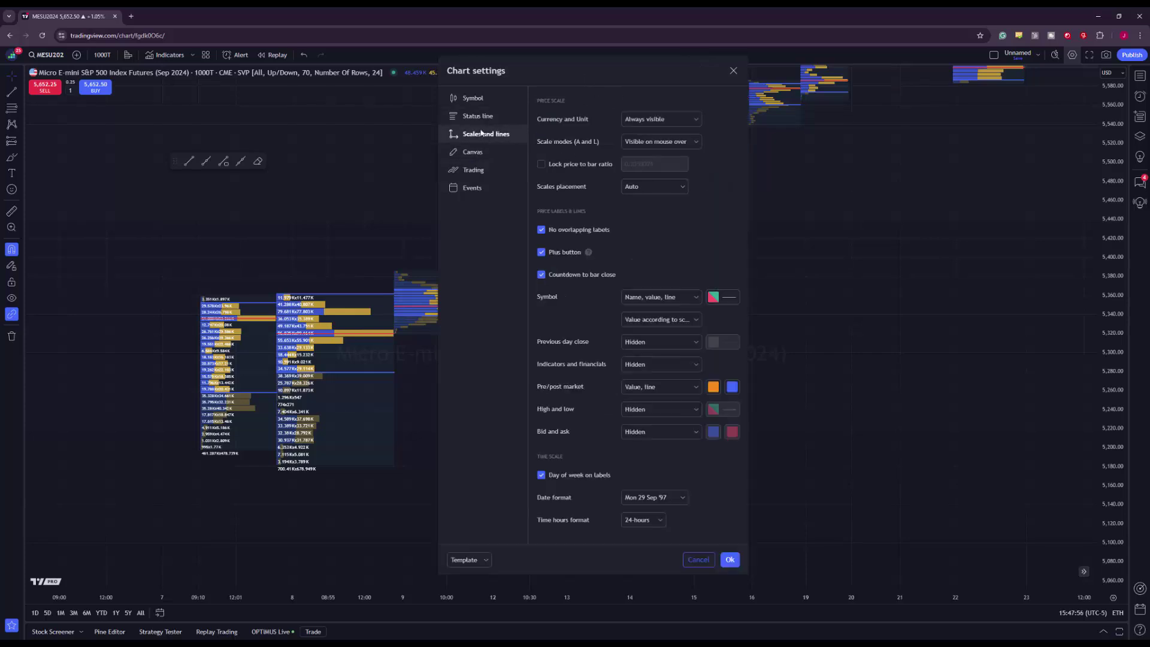
left_click(478, 116)
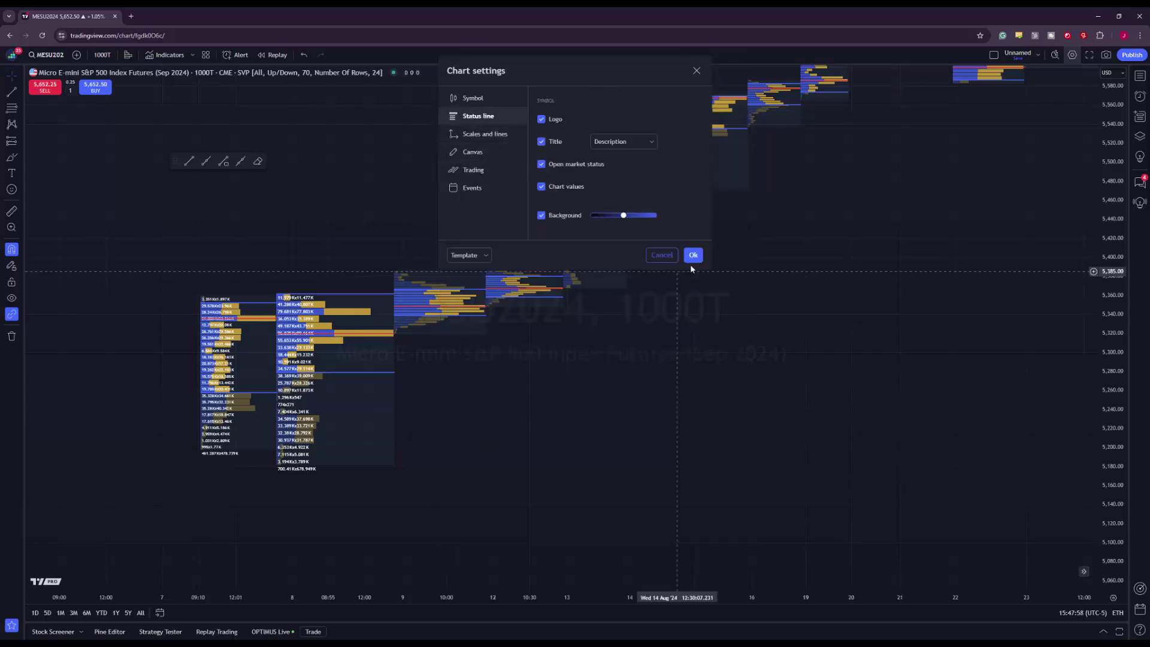
left_click(474, 97)
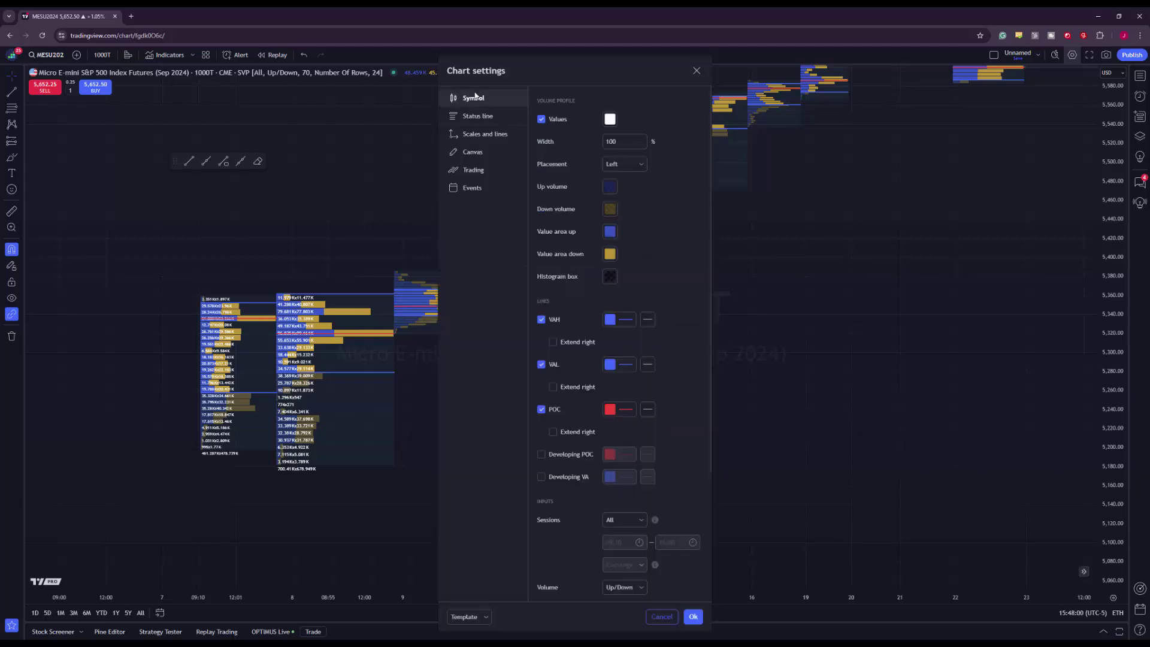
scroll(533, 155, "down", 2)
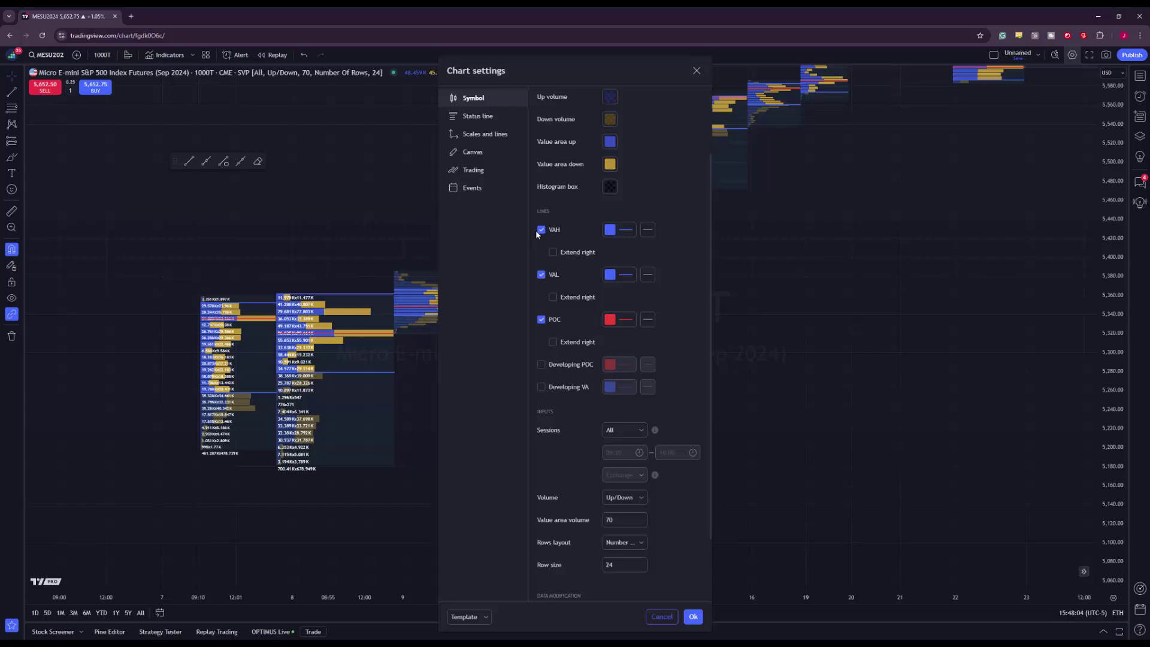
scroll(537, 233, "down", 1)
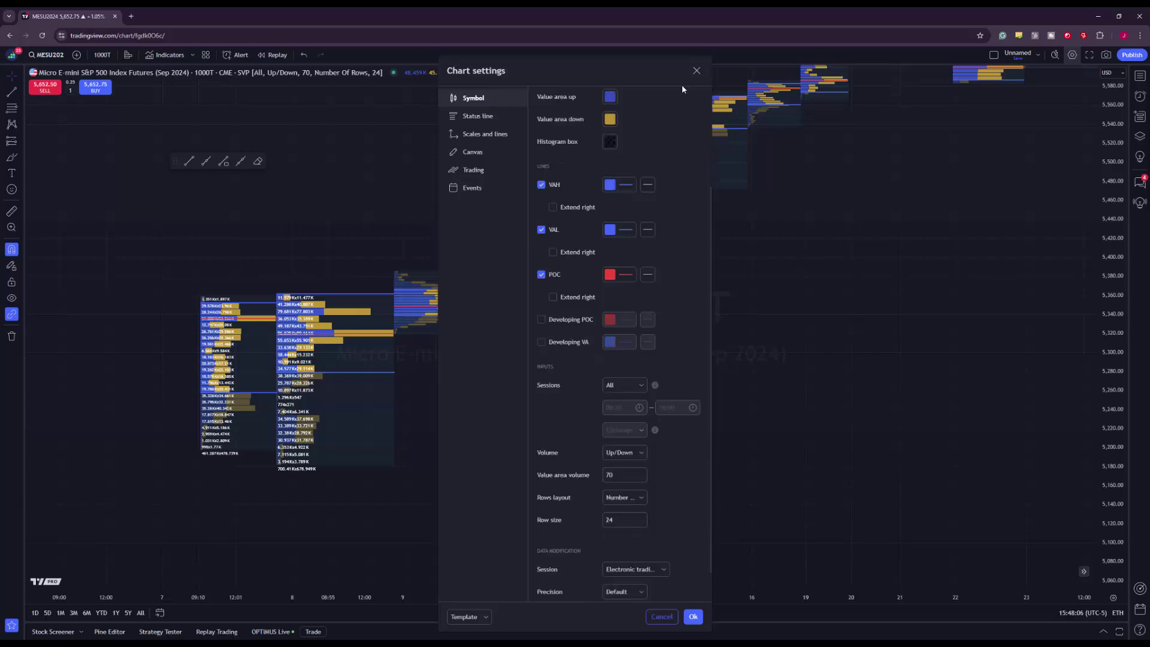
scroll(649, 213, "up", 3)
Step: Close Chart settings and pan the MESU2024 chart to the latest sessions near 5,650
left_click(697, 70)
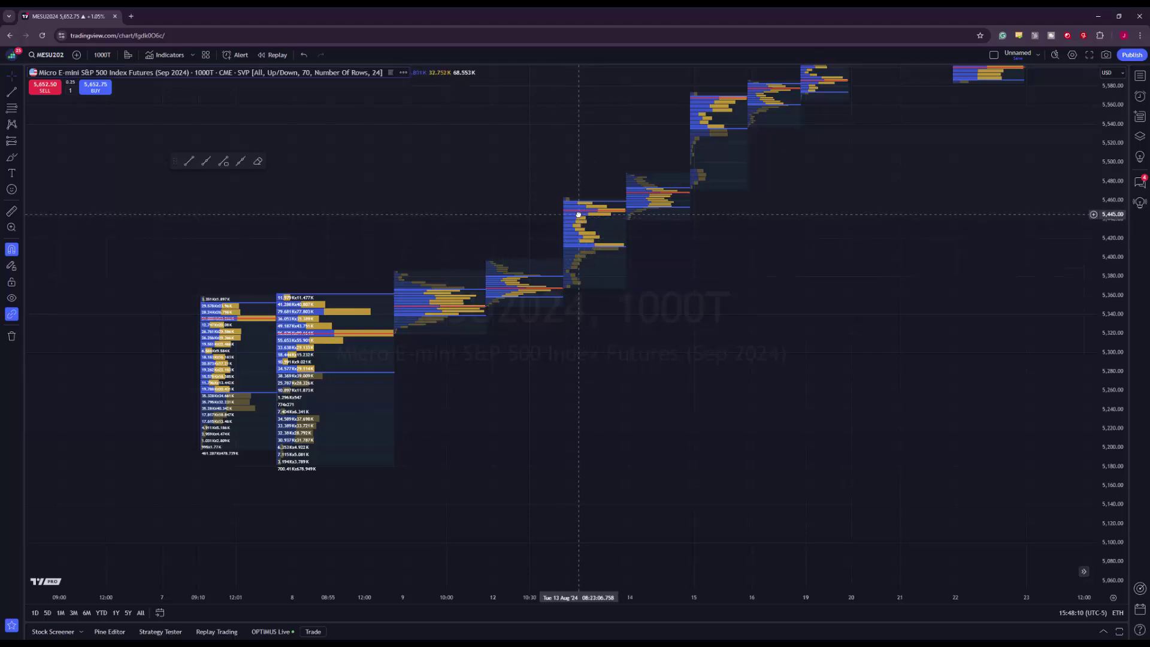
right_click(579, 215)
key("Escape")
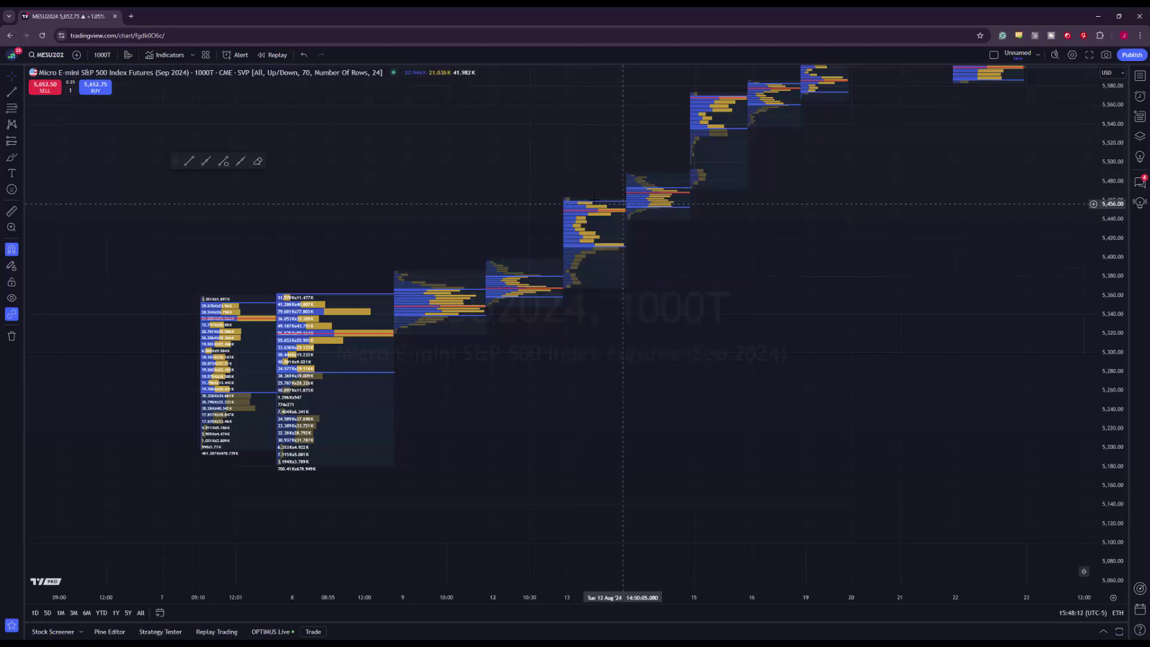
left_click_drag(689, 267, 566, 417)
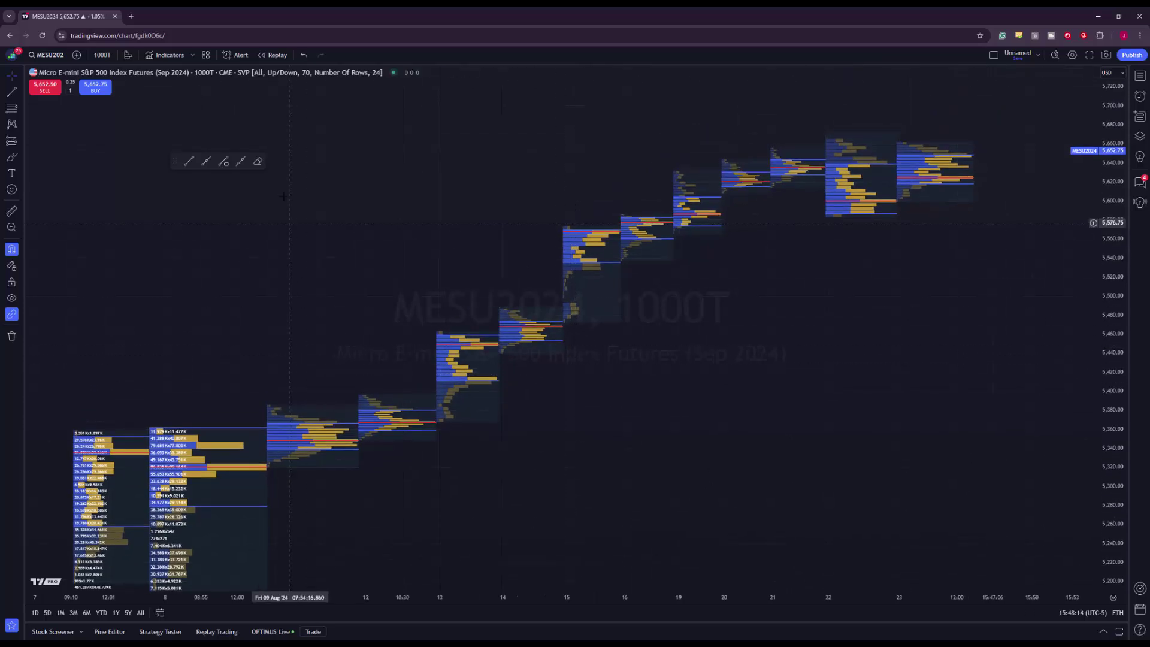